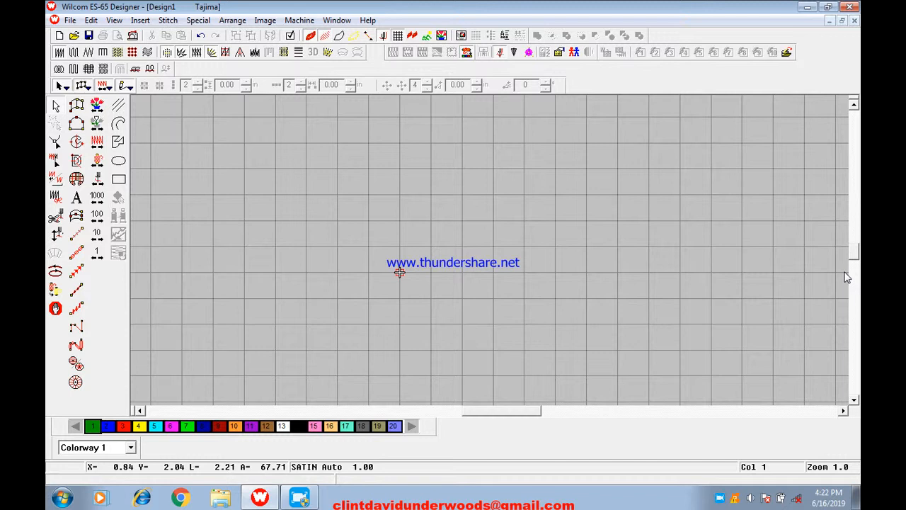
Set up new lettering that reads THE FEDERAL BUREAU OF, using the Any Shape baseline.
left_click(492, 417)
left_click_drag(492, 416, 486, 419)
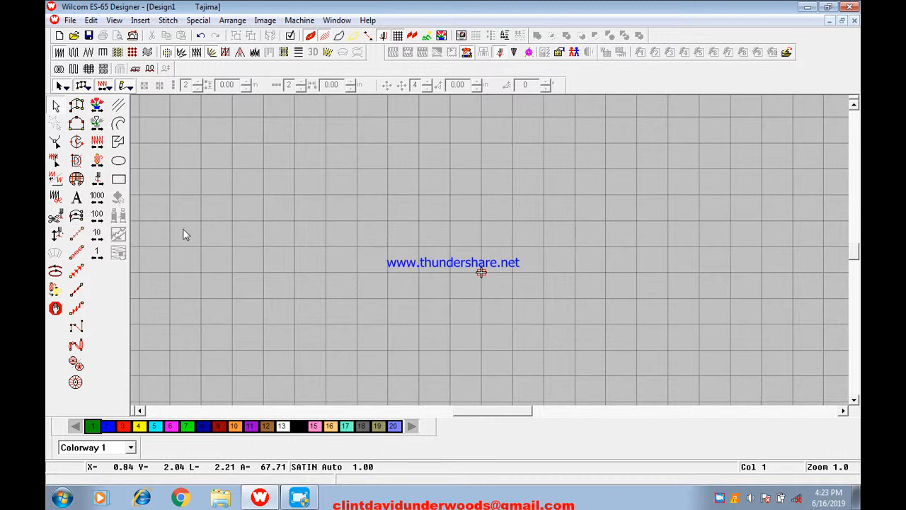
key("a")
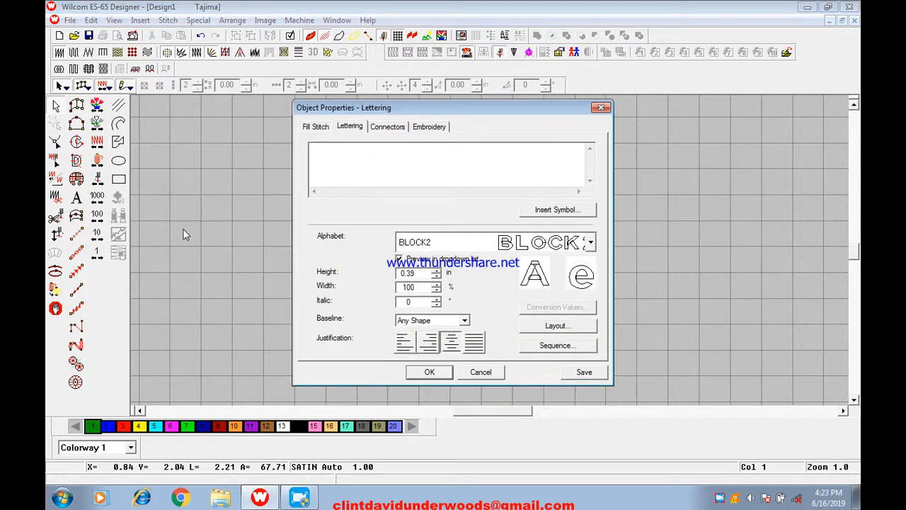
type("THE FEDERAL BUREAU")
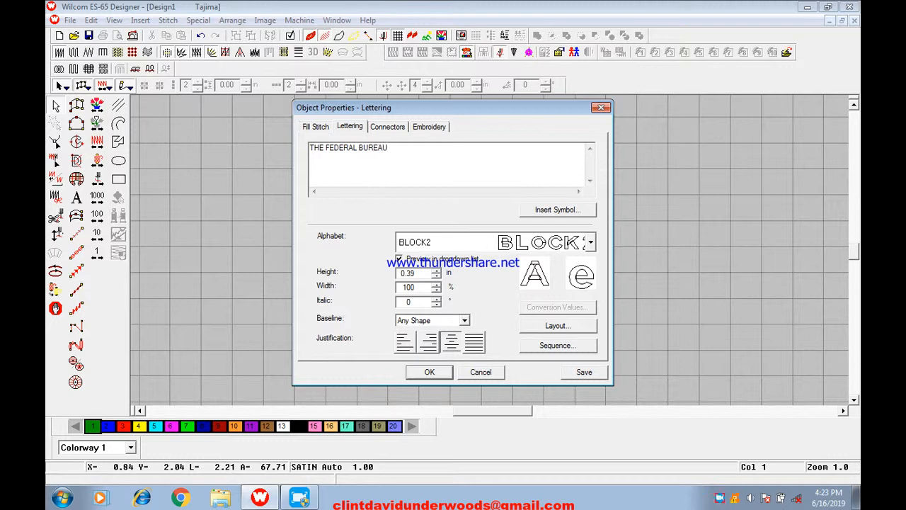
type(" OF")
left_click(464, 321)
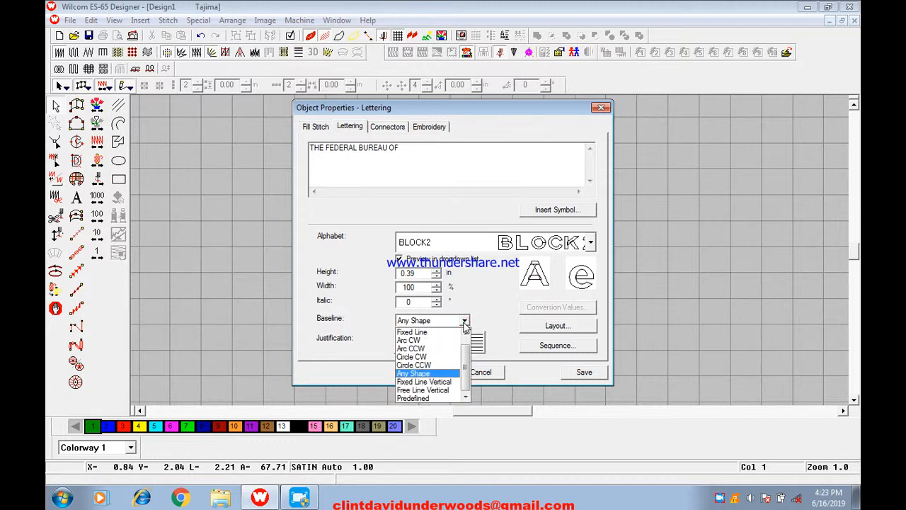
left_click(440, 373)
left_click(439, 371)
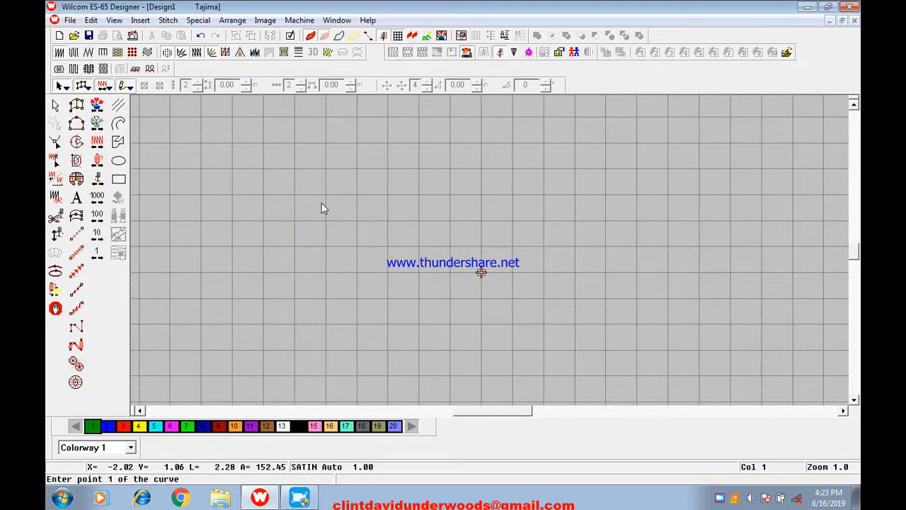
Place the lettering along a three-point upward arch about seven grid squares wide and generate its stitches.
left_click(325, 223)
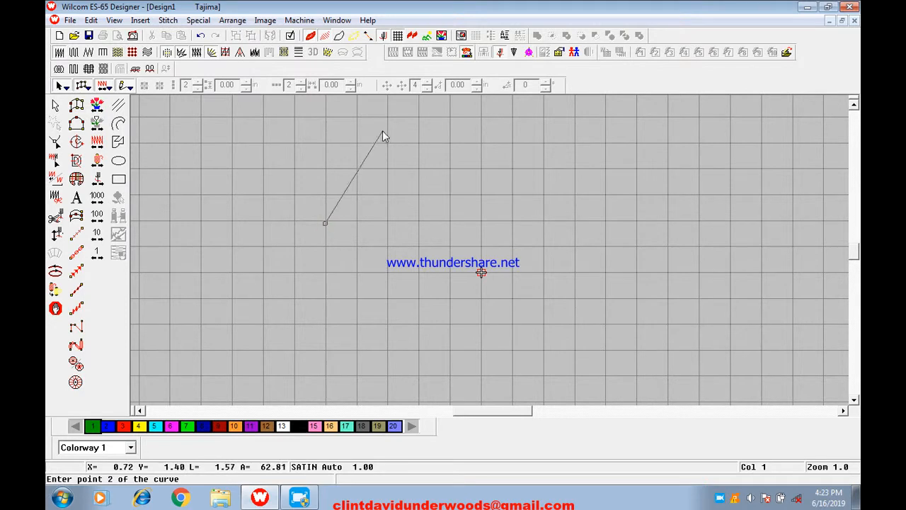
left_click(452, 143)
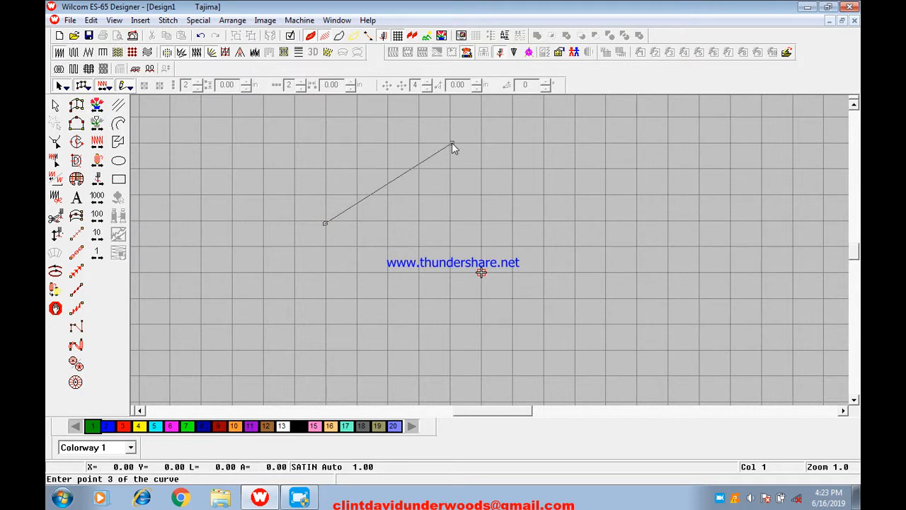
left_click(548, 217)
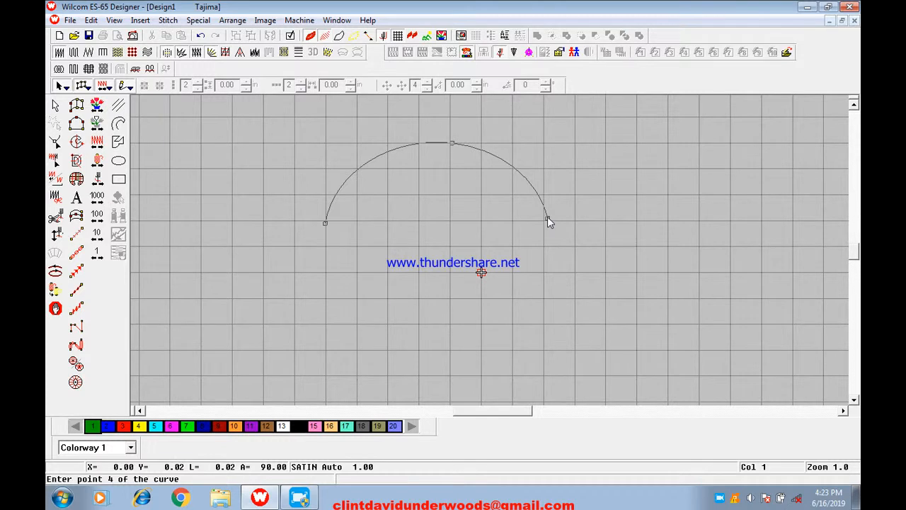
key("BackSpace")
left_click(574, 220)
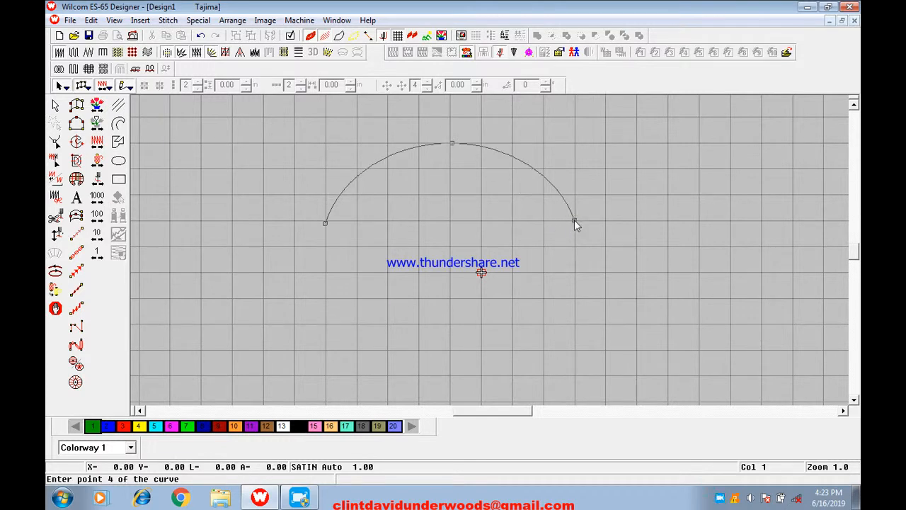
key("Return")
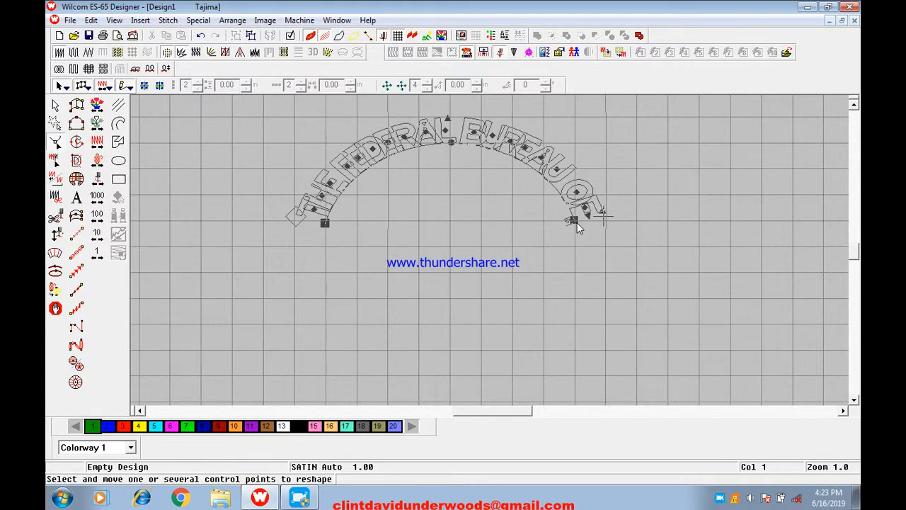
key("Return")
scroll(519, 222, "up", 1)
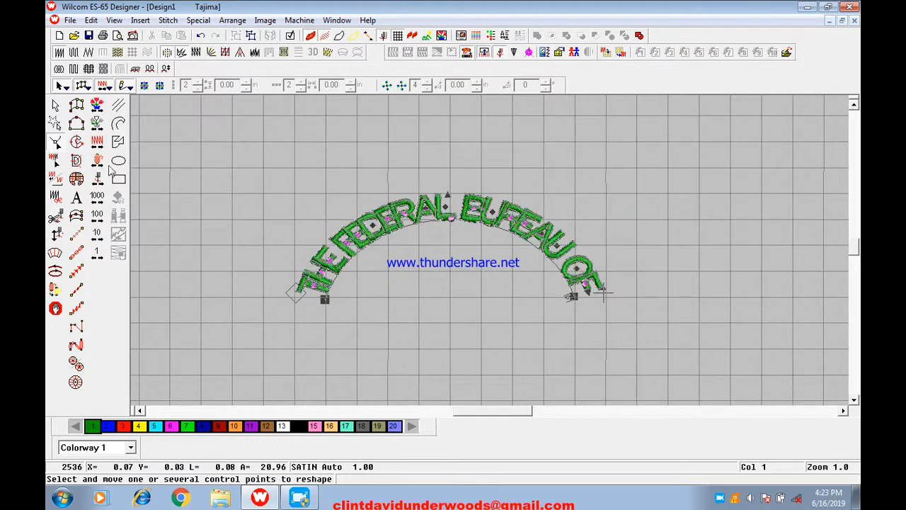
Set the arched lettering's height to 0.25 in.
left_click(56, 105)
double_click(373, 224)
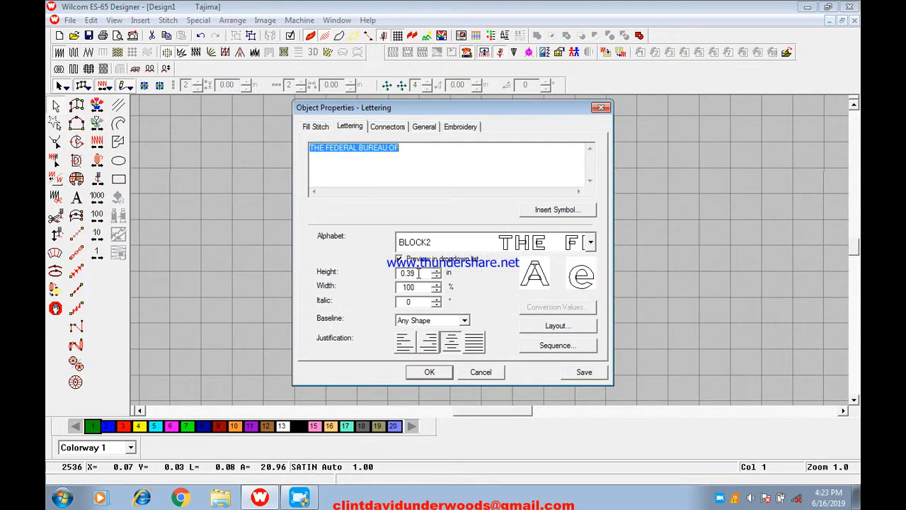
left_click(418, 274)
key("BackSpace")
key("BackSpace")
type("25")
key("Return")
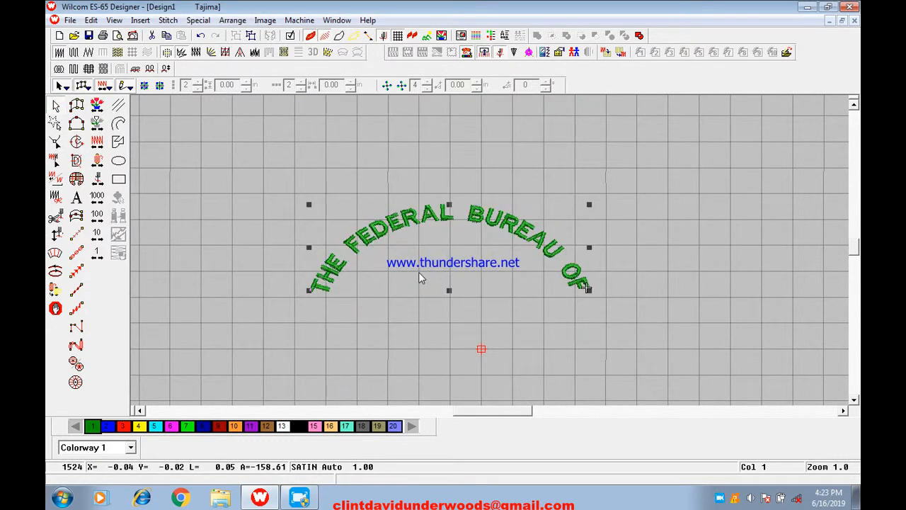
Reshape the arched lettering by shifting the right end point of its baseline slightly.
scroll(419, 272, "down", 1)
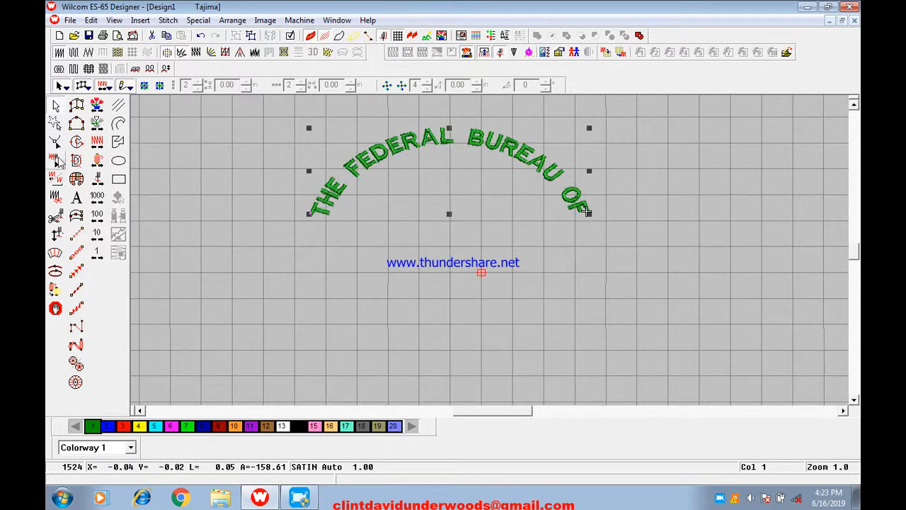
left_click(55, 123)
key("z")
scroll(628, 235, "up", 1)
mouse_move(661, 271)
left_mouse_down()
mouse_move(651, 259)
mouse_move(656, 269)
left_mouse_up()
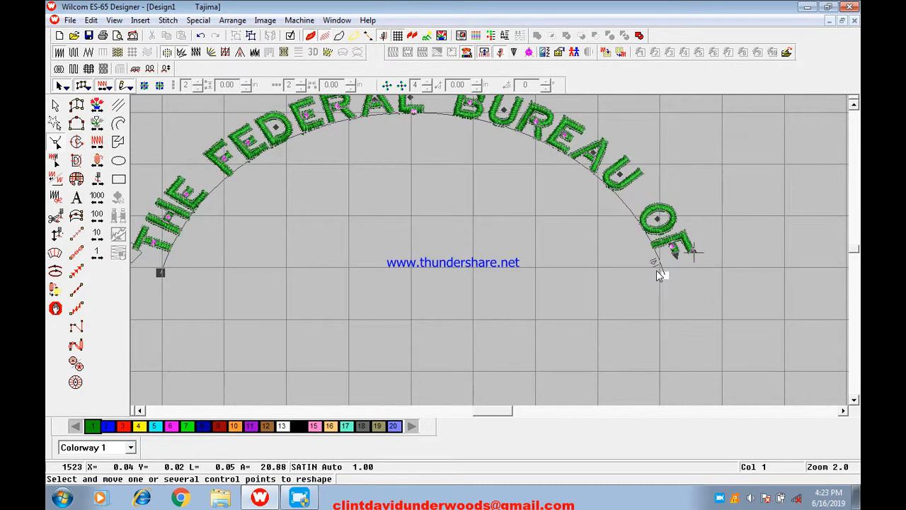
left_click(55, 105)
key("shift+z")
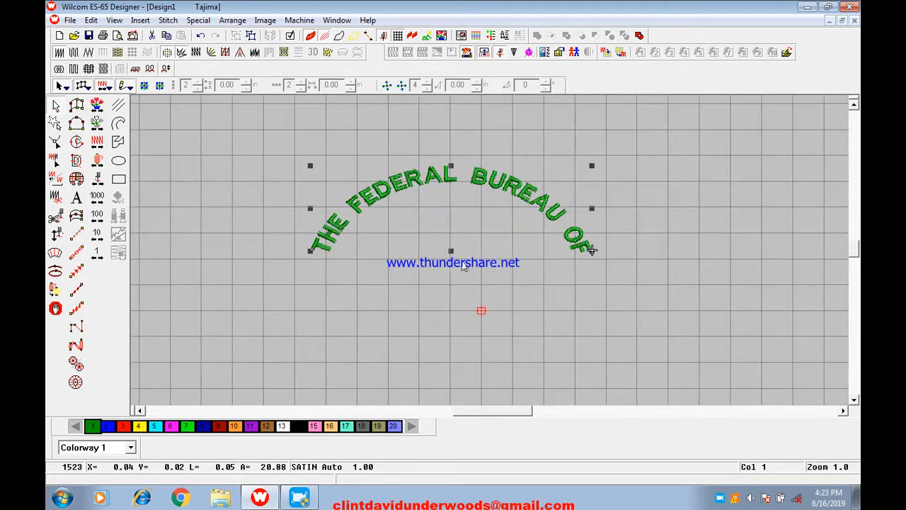
Recolour the arched lettering with blue, colour 2, and deselect it.
left_click(109, 426)
left_click(206, 270)
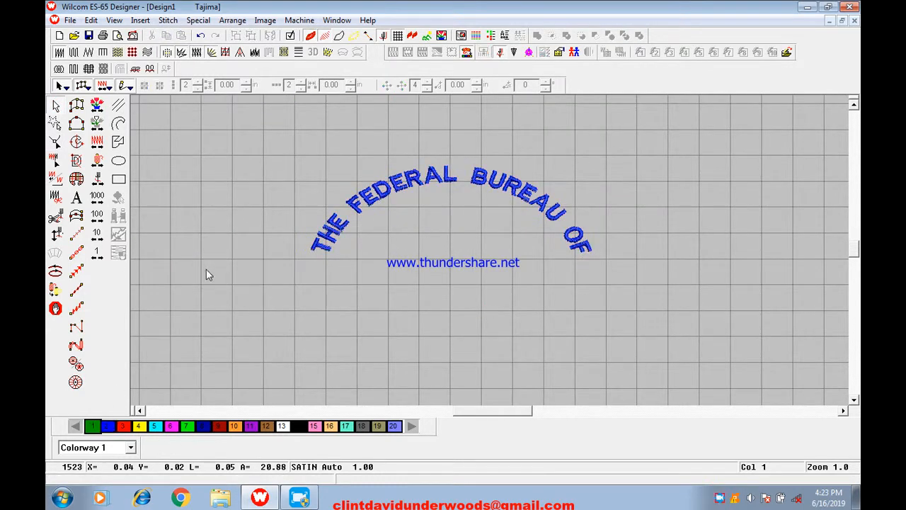
left_click(475, 241)
left_click(610, 294)
Apply auto underlay and 0.17 mm pull compensation to the arched lettering.
left_click(462, 193)
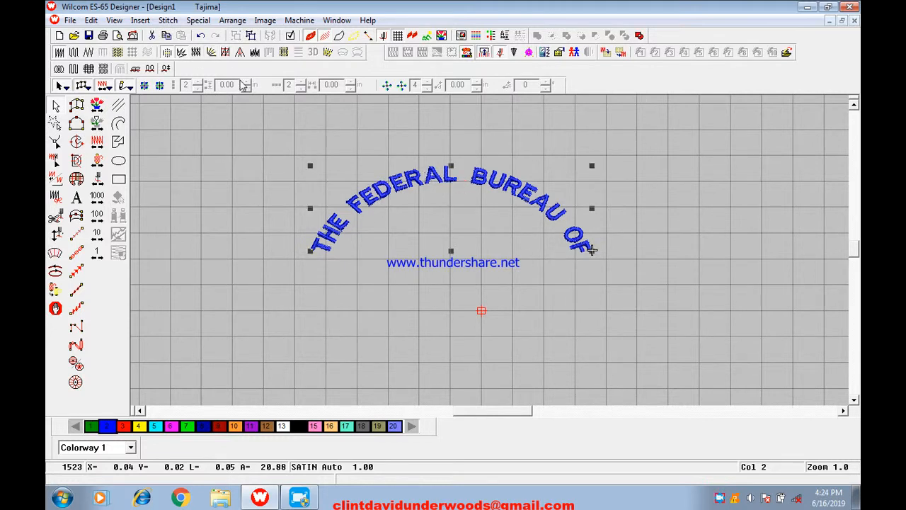
right_click(225, 52)
left_click(506, 157)
left_click(445, 166)
left_click(567, 136)
left_click(350, 183)
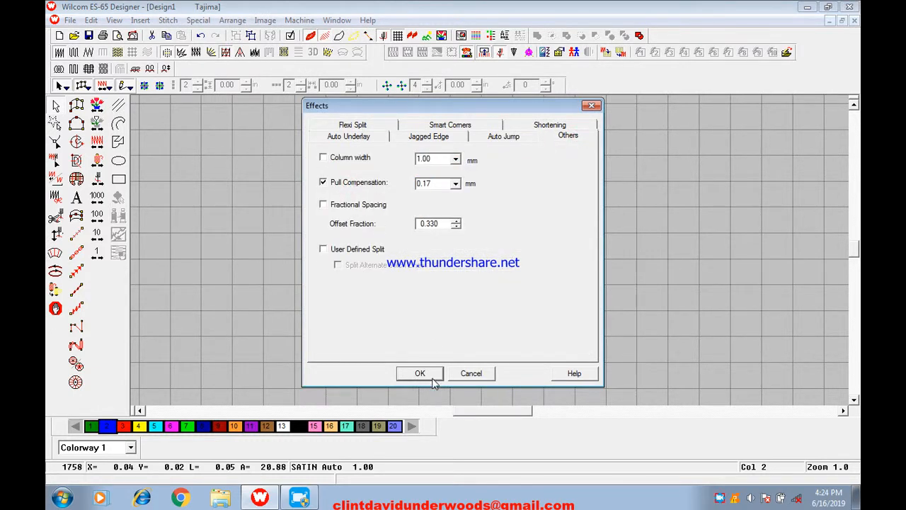
left_click(433, 379)
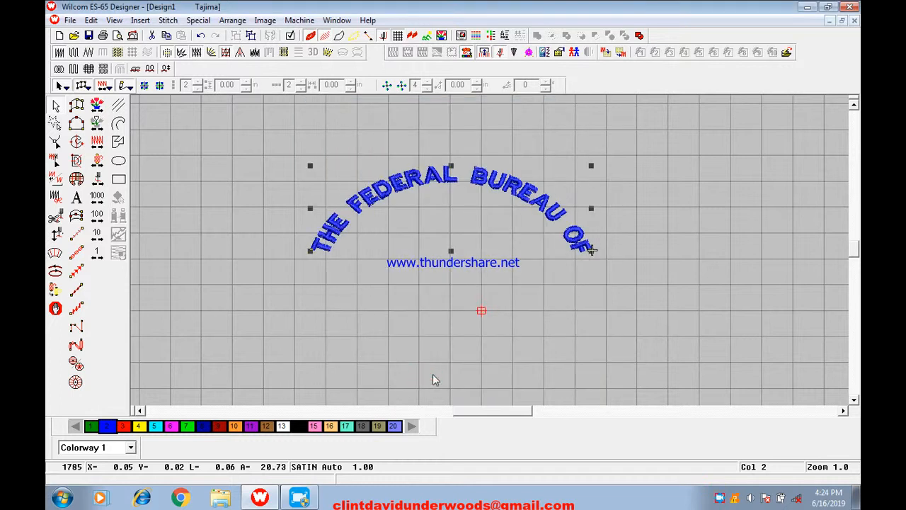
Check the arched lettering's overall width and height in its general object properties.
left_click(613, 316)
double_click(581, 247)
left_click(429, 126)
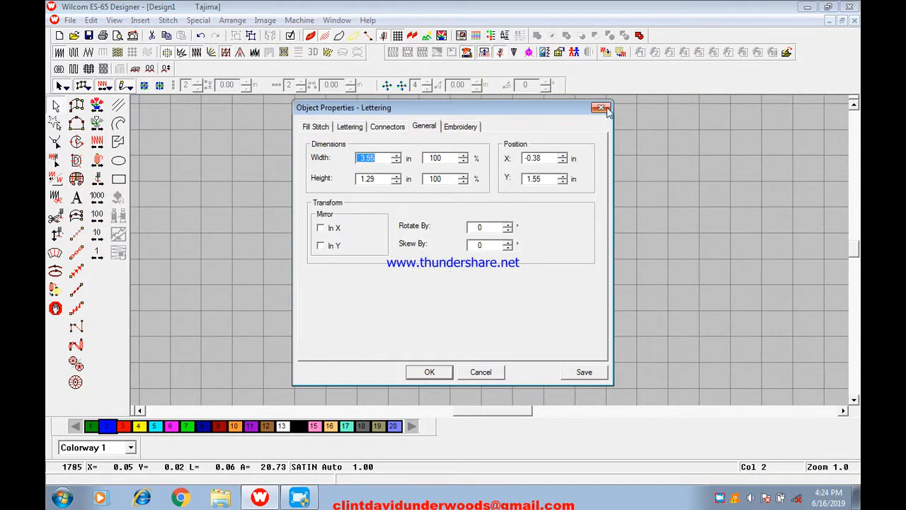
left_click(602, 109)
Extend the right end of the arched baseline slightly further outward and deselect the lettering.
key("h")
key("z")
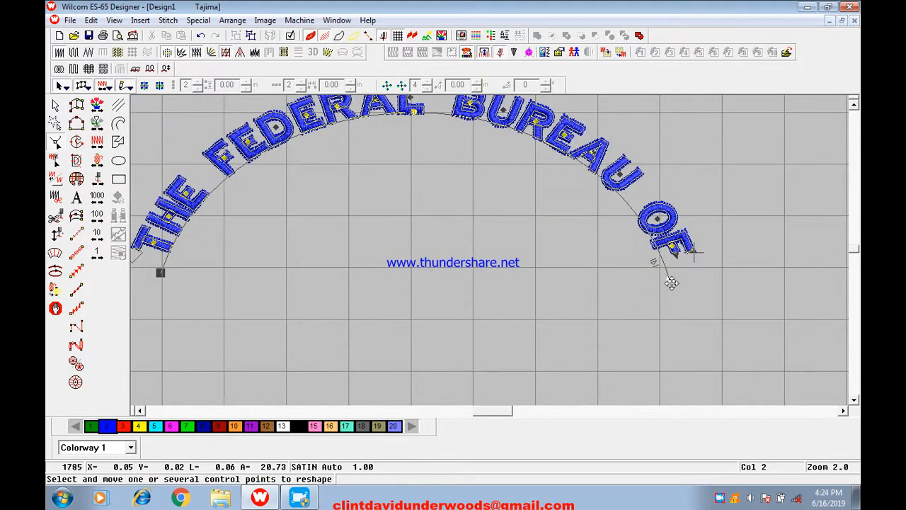
key("shift+z")
left_click(273, 156)
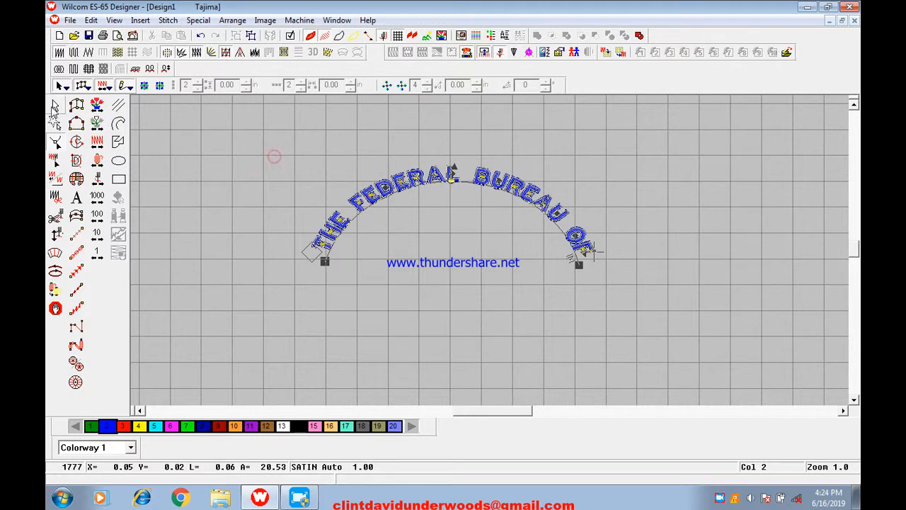
left_click(55, 106)
left_click(241, 157)
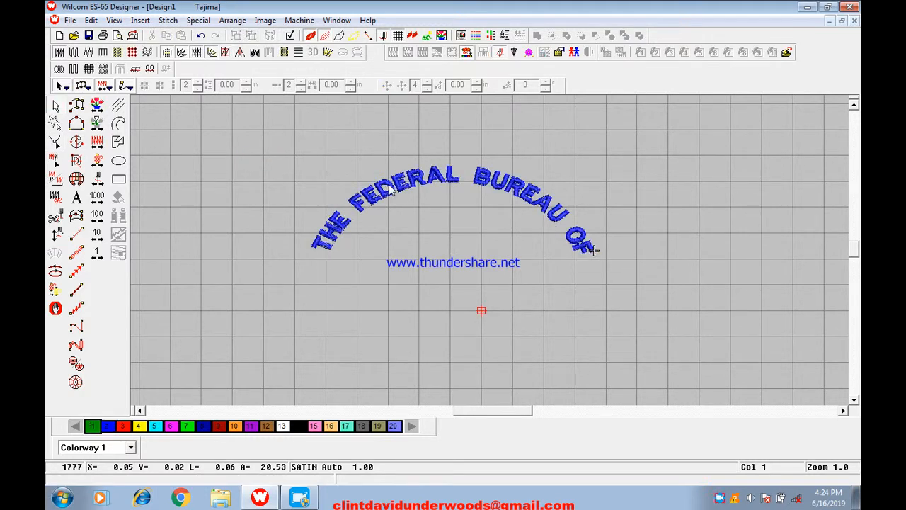
Create lettering that reads INVESTIGATION on a Free Line baseline and position it beneath the arch.
left_click(317, 270)
key("a")
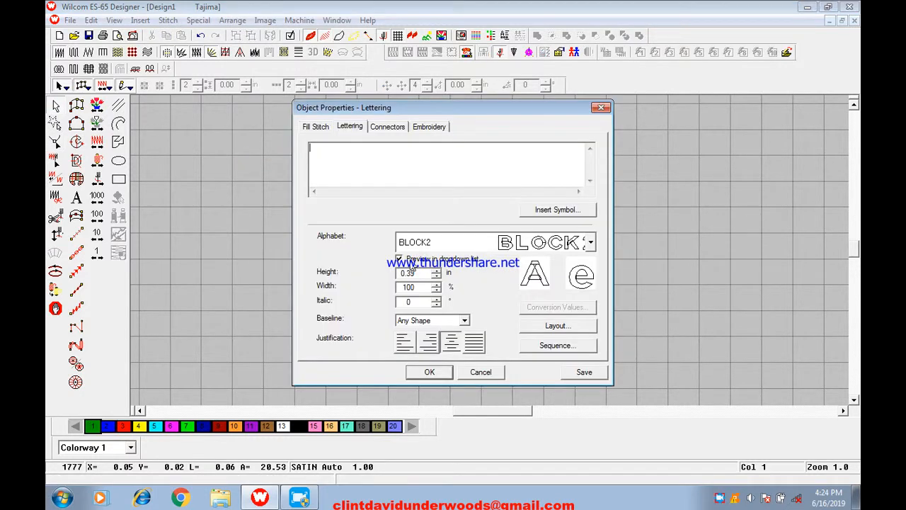
type("IN")
type("VESTIGAT")
type("N")
left_click(464, 320)
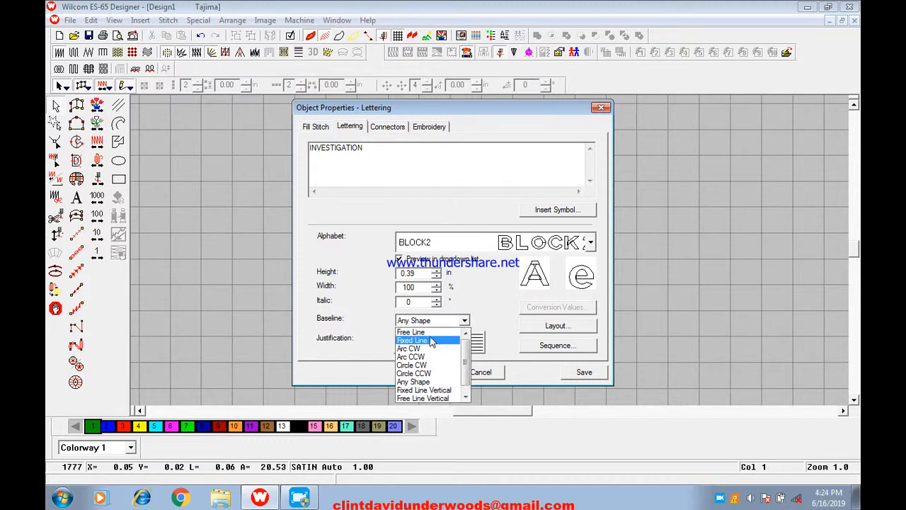
left_click(429, 332)
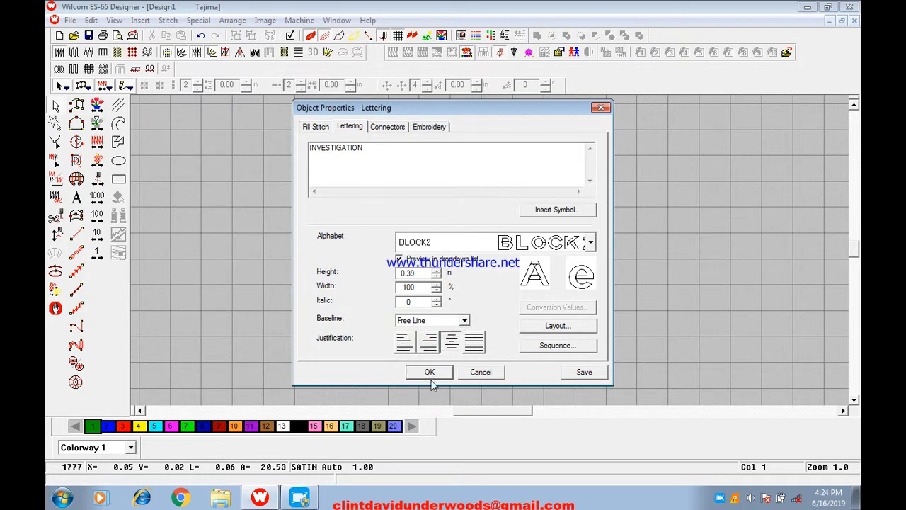
left_click(430, 371)
left_click(426, 309)
left_click_drag(462, 298, 487, 255)
Set the INVESTIGATION lettering's height to 0.19 in.
double_click(363, 258)
left_click(420, 272)
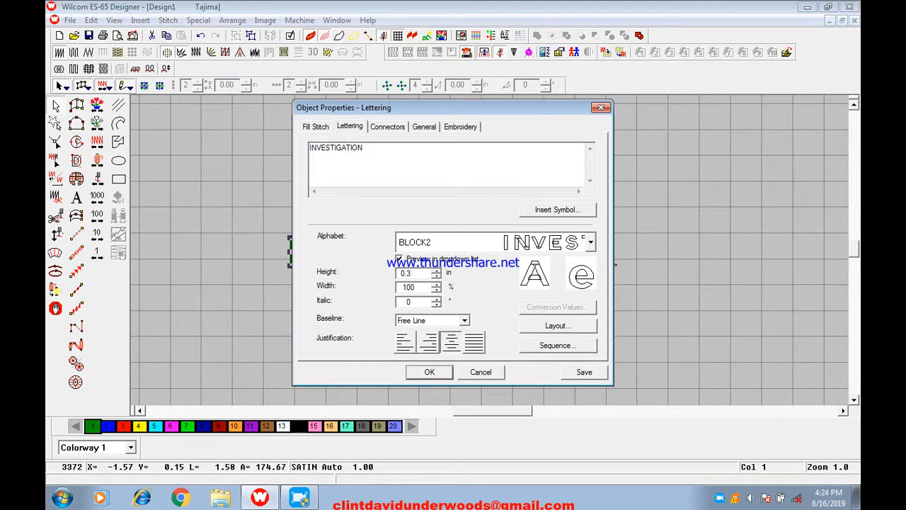
type("19")
key("Return")
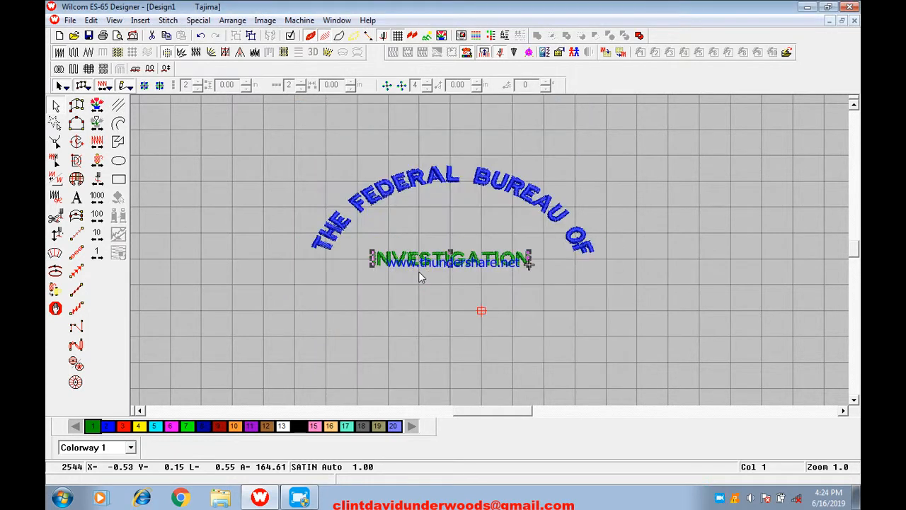
Increase the INVESTIGATION lettering's height by two increments.
double_click(370, 249)
left_click(438, 271)
left_click(438, 270)
left_click(437, 376)
Move INVESTIGATION up slightly under the arch and recolour it with red, colour 3.
key("z")
left_click_drag(433, 278, 433, 261)
left_click(123, 425)
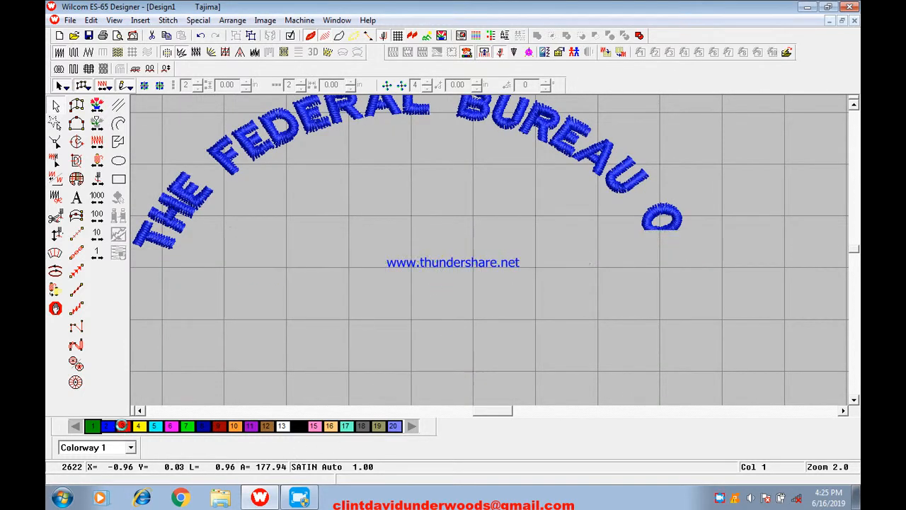
key("shift+z")
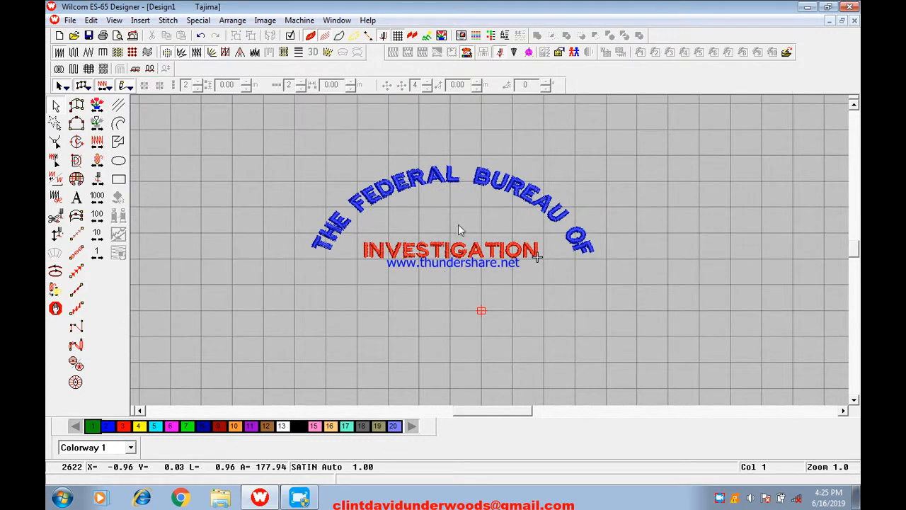
Try black on the arched lettering and undo the colour change.
left_click(404, 186)
left_click(298, 425)
left_click(319, 367)
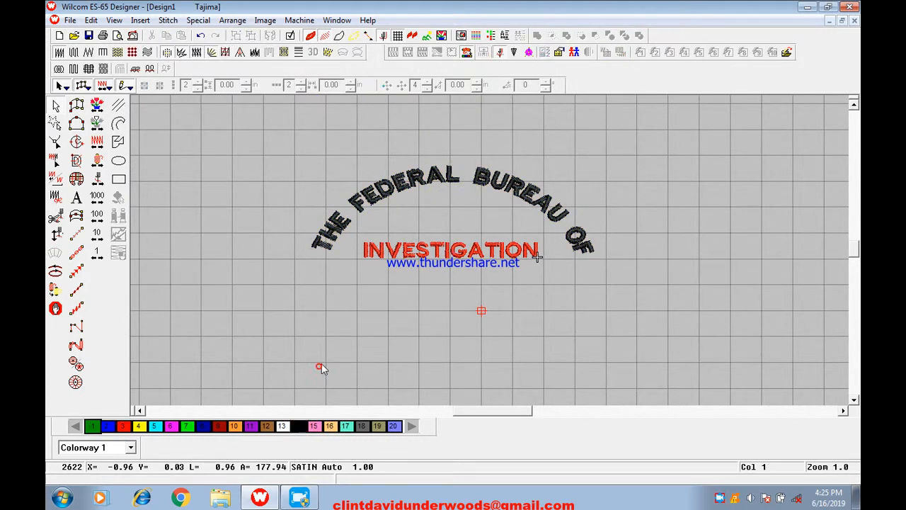
key("ctrl+z")
Give the INVESTIGATION lettering a Center Run first underlay and turn on 0.17 mm pull compensation.
key("z")
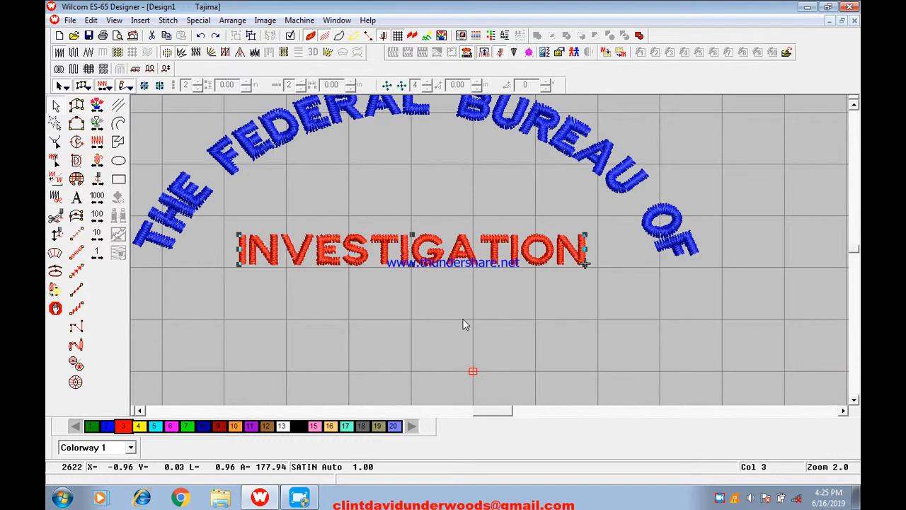
left_click(486, 333)
key("shift+z")
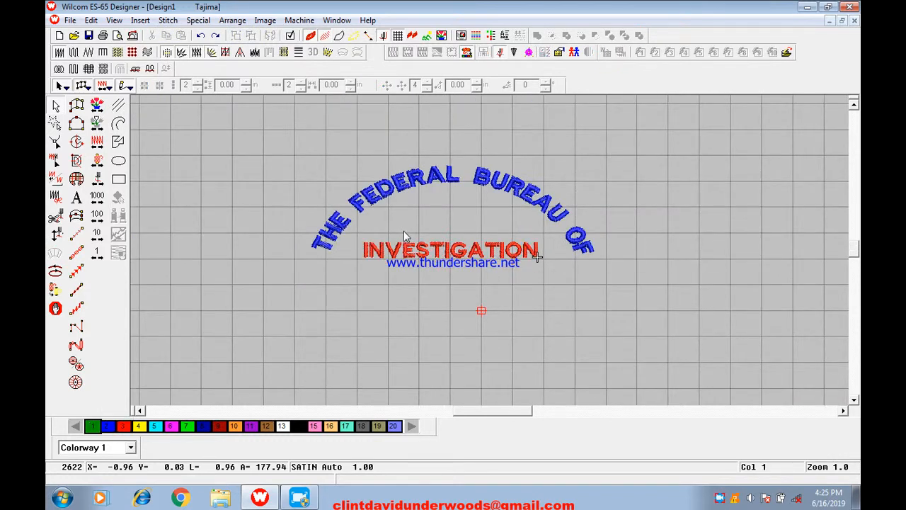
left_click(459, 259)
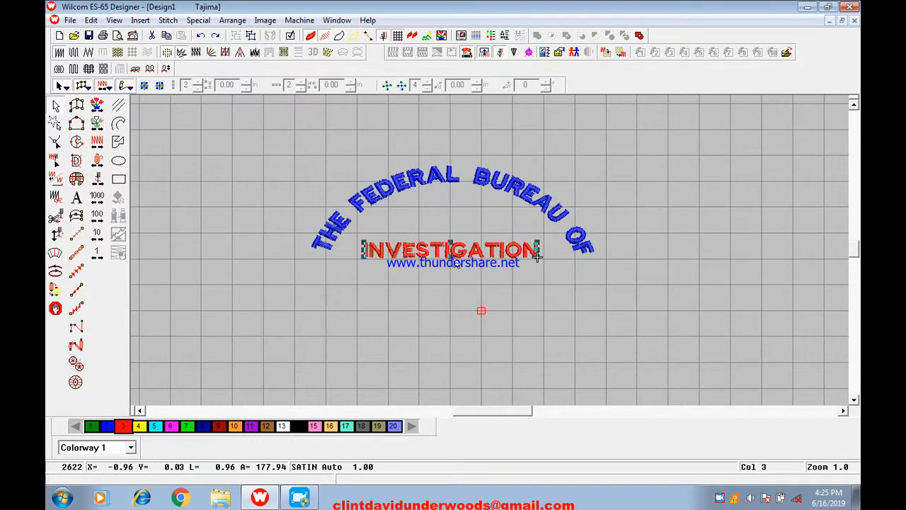
left_click(224, 52)
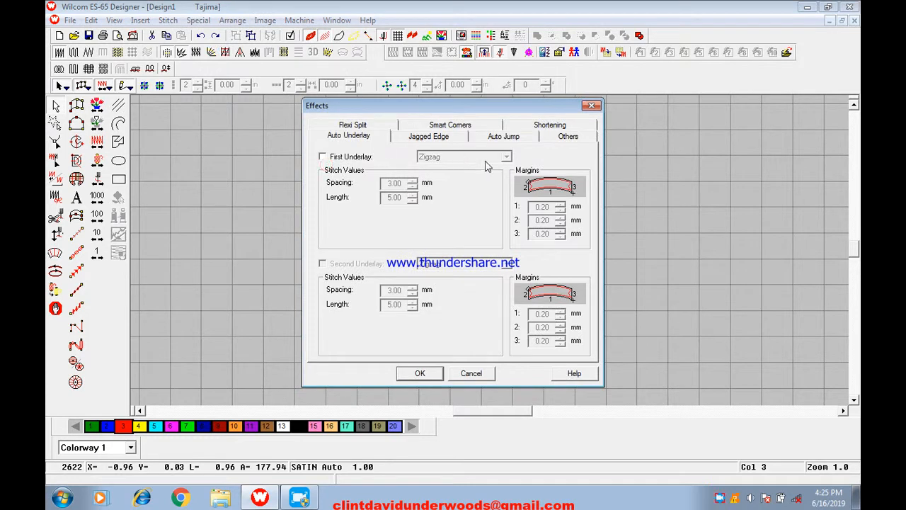
left_click(353, 159)
left_click(506, 156)
left_click(500, 165)
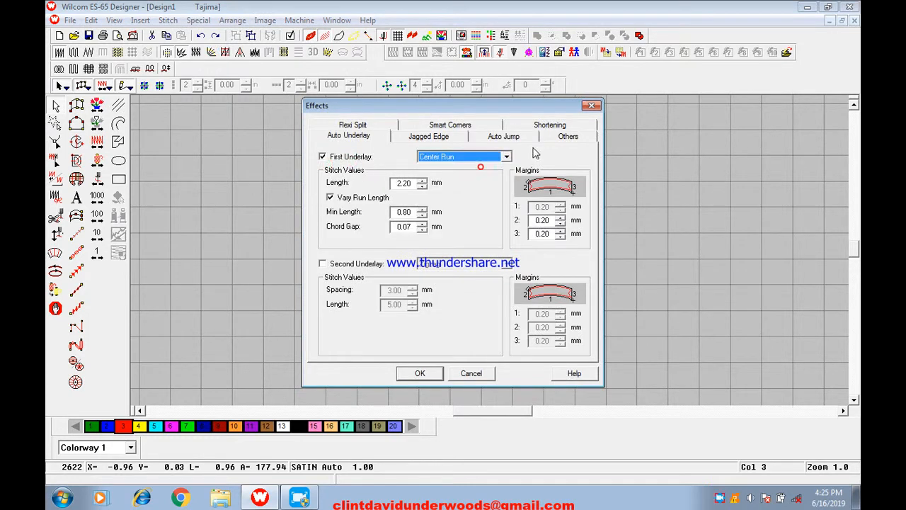
left_click(569, 137)
left_click(354, 182)
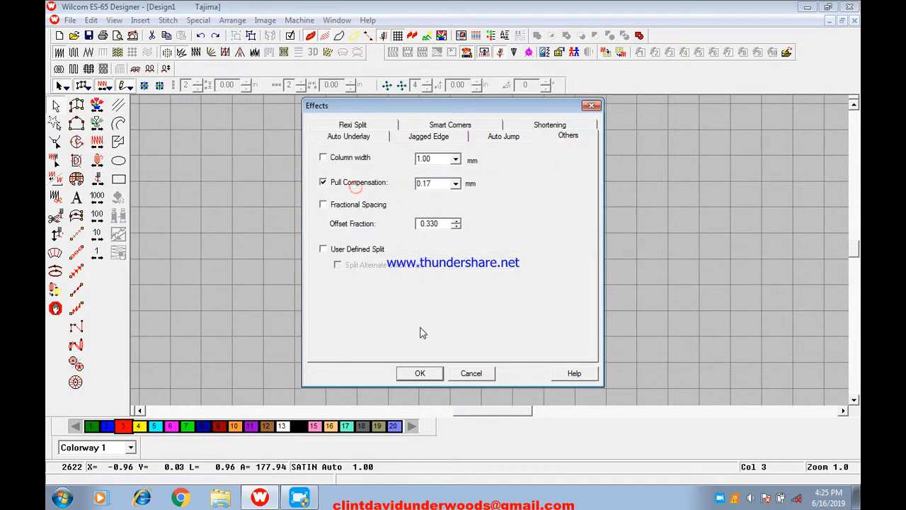
left_click(424, 373)
Apply Auto Start and End to the design.
left_click(168, 20)
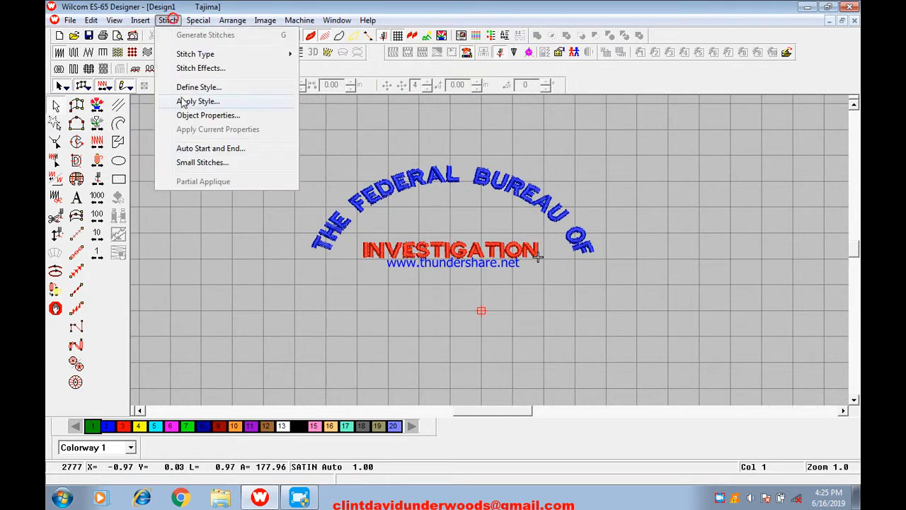
left_click(207, 148)
left_click(413, 129)
left_click(522, 130)
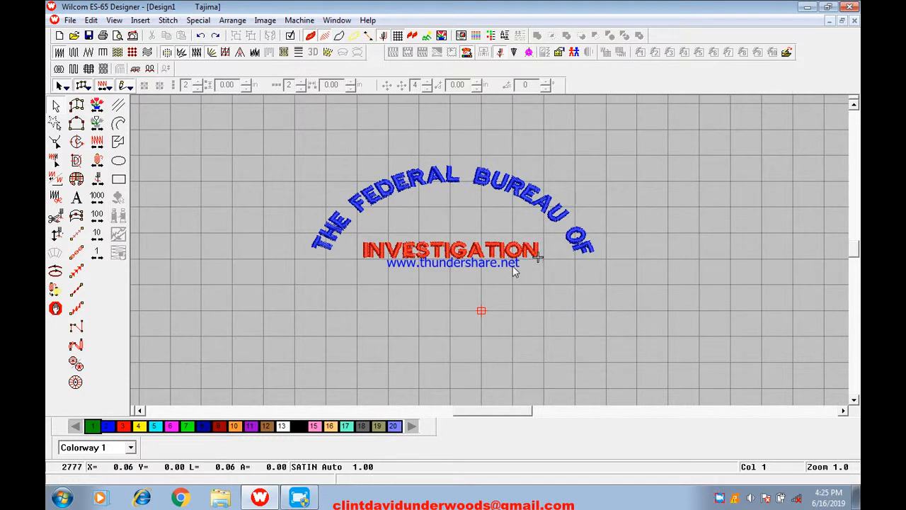
key("ctrl+y")
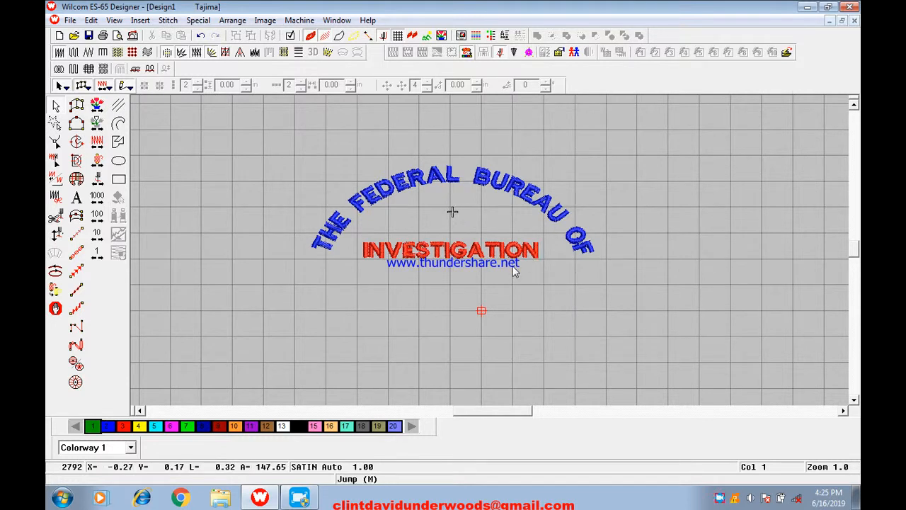
Display the reshape control points of the INVESTIGATION lettering and return to object selection.
left_click(536, 285)
key("z")
left_click(536, 250)
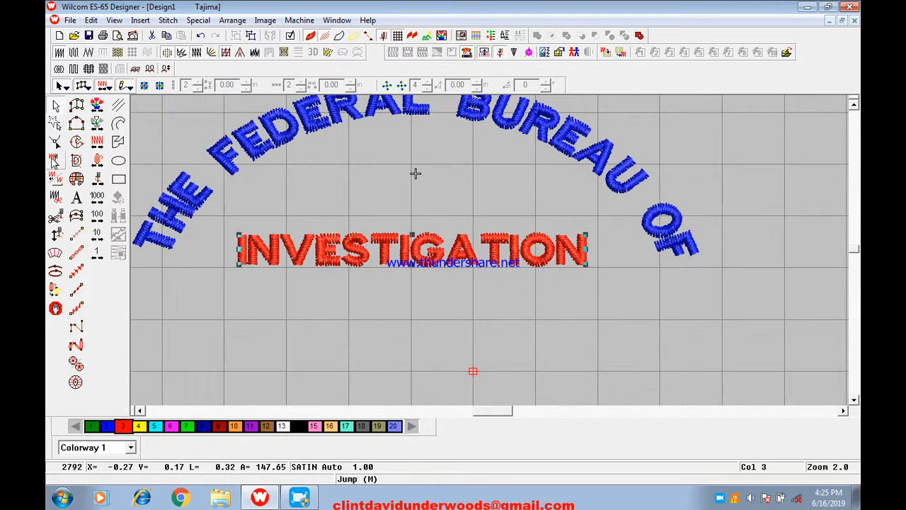
left_click(55, 141)
left_click(495, 250)
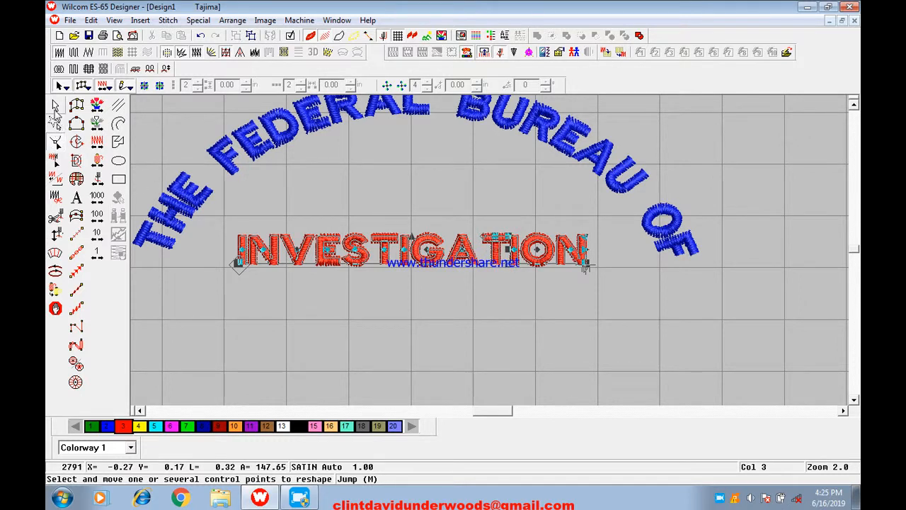
left_click(55, 106)
Recolour the INVESTIGATION lettering with blue, colour 2.
left_click(644, 321)
key("Tab")
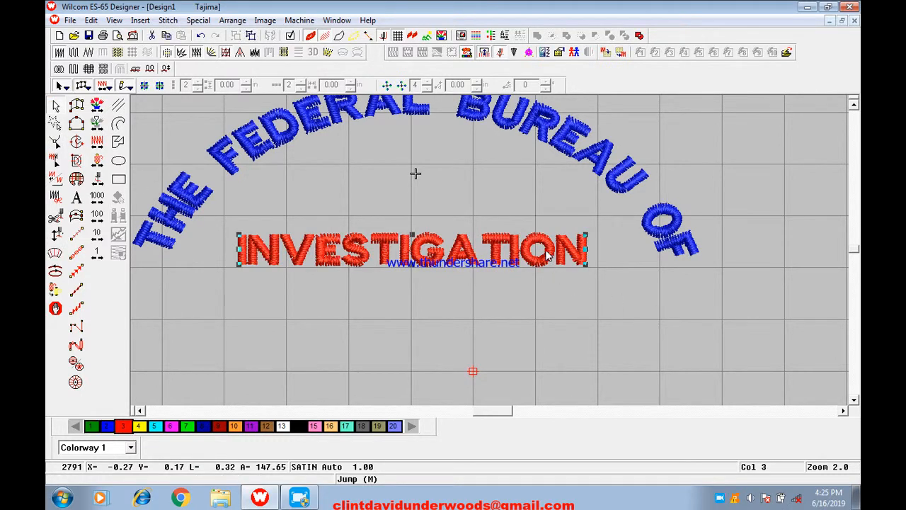
left_click(108, 425)
key("shift+z")
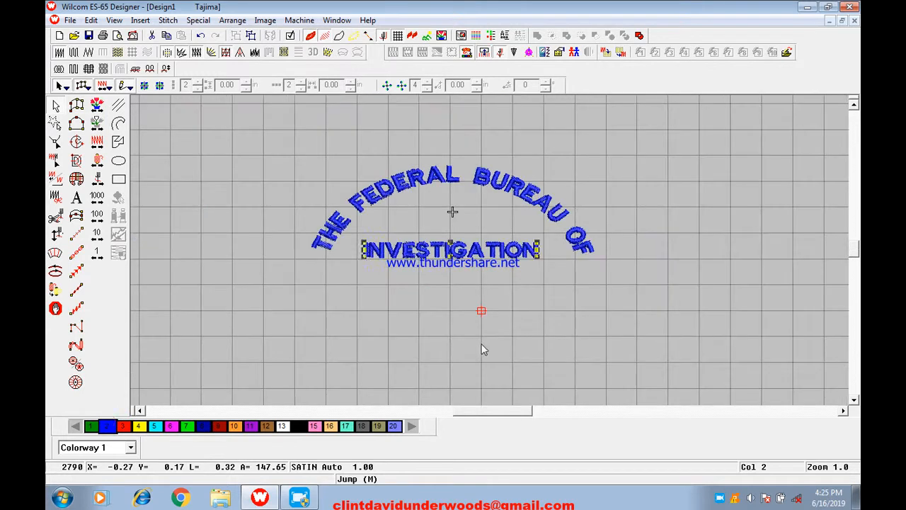
left_click(504, 320)
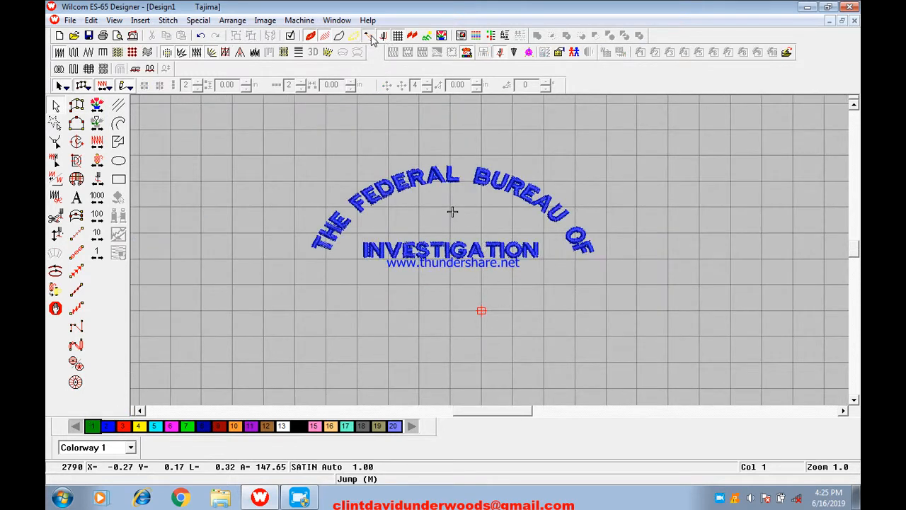
Show the design as plain stitches with its connectors and examine the trims between the arched words.
left_click(310, 37)
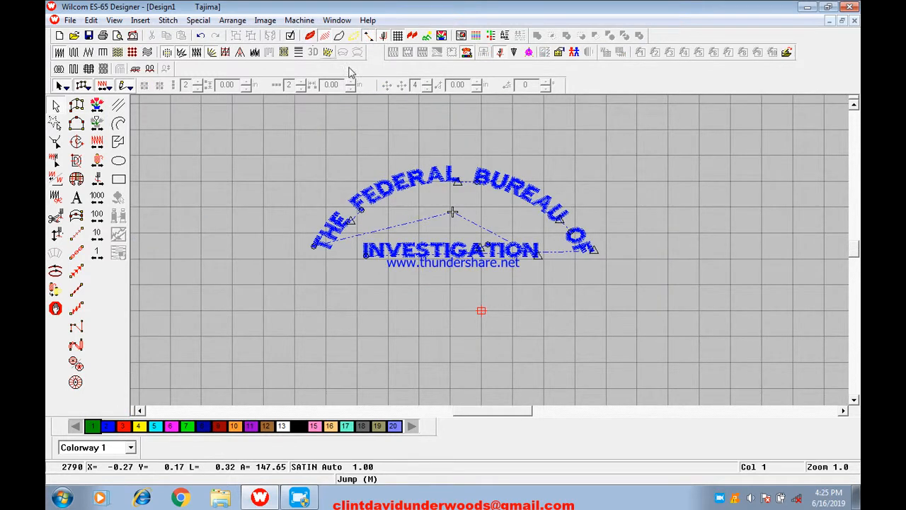
key("z")
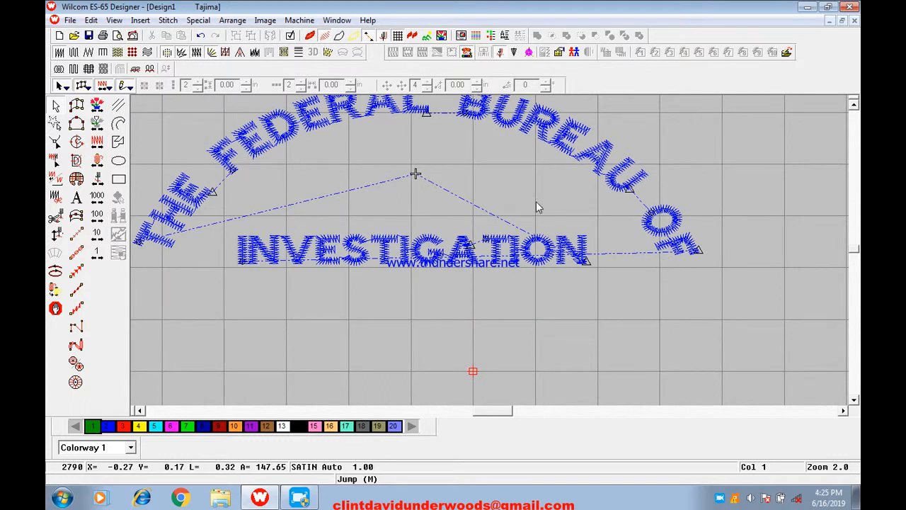
key("z")
scroll(347, 232, "up", 3)
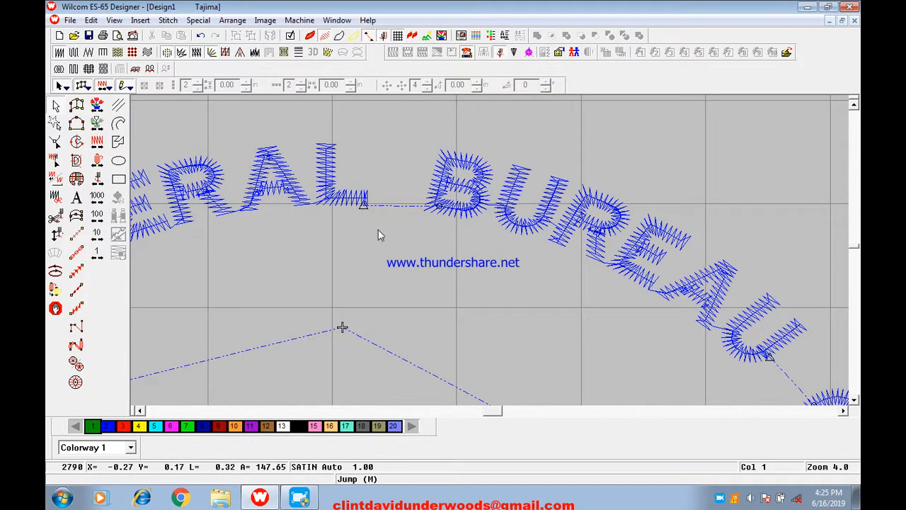
key("shift+z")
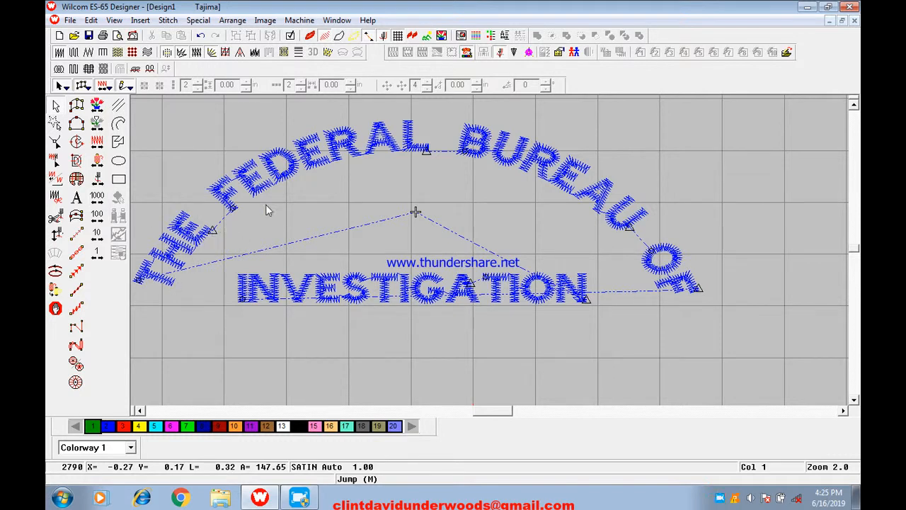
key("z")
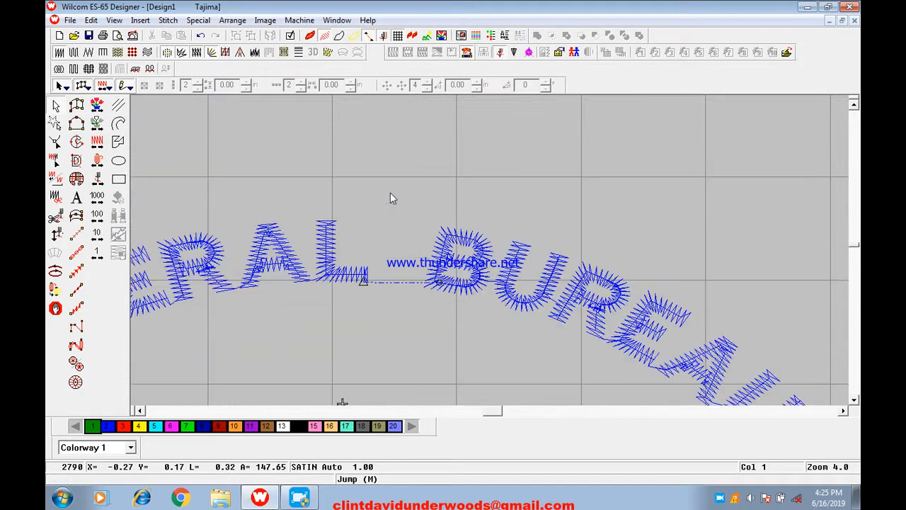
scroll(361, 282, "down", 2)
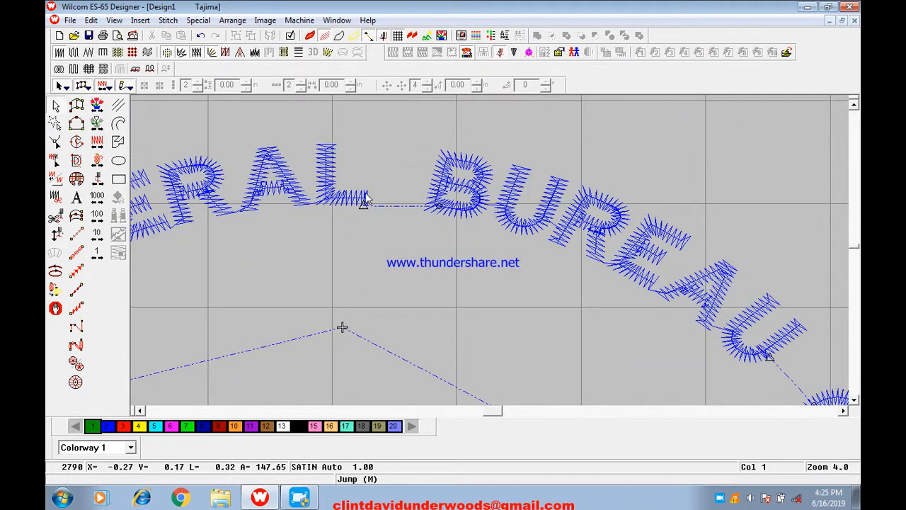
key("shift+z")
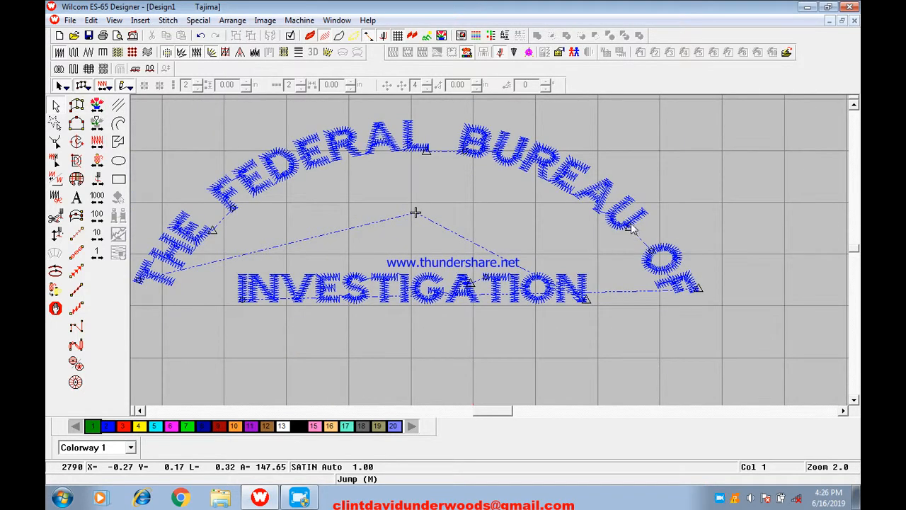
Check the connector, trim and tie-off settings of the arched lettering without changing them.
left_click(380, 145)
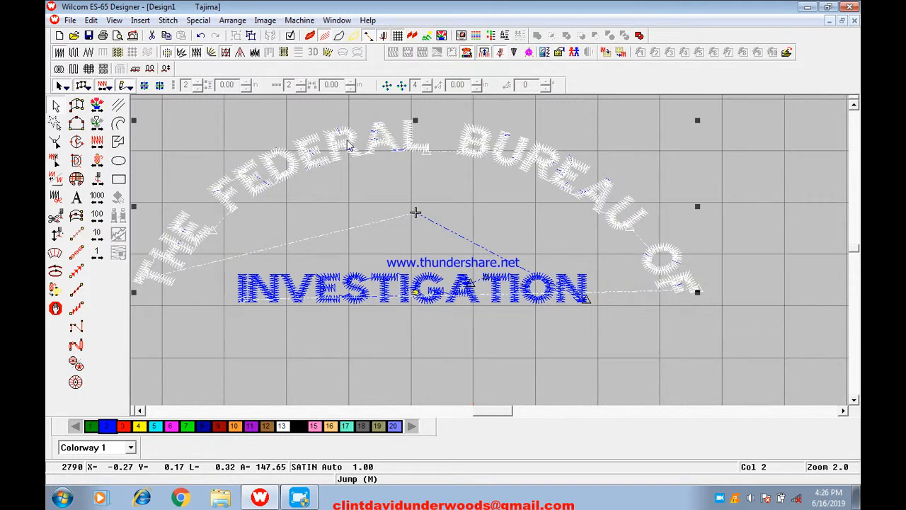
right_click(347, 145)
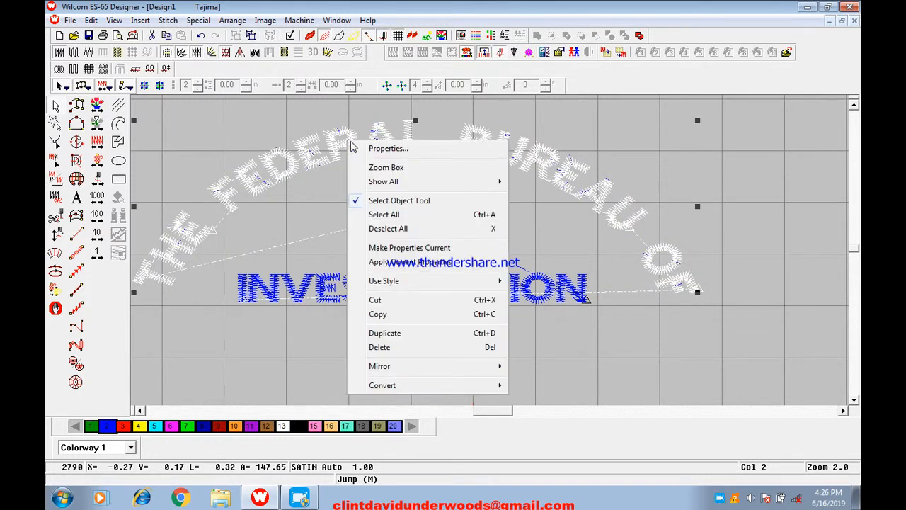
left_click(386, 147)
left_click(394, 125)
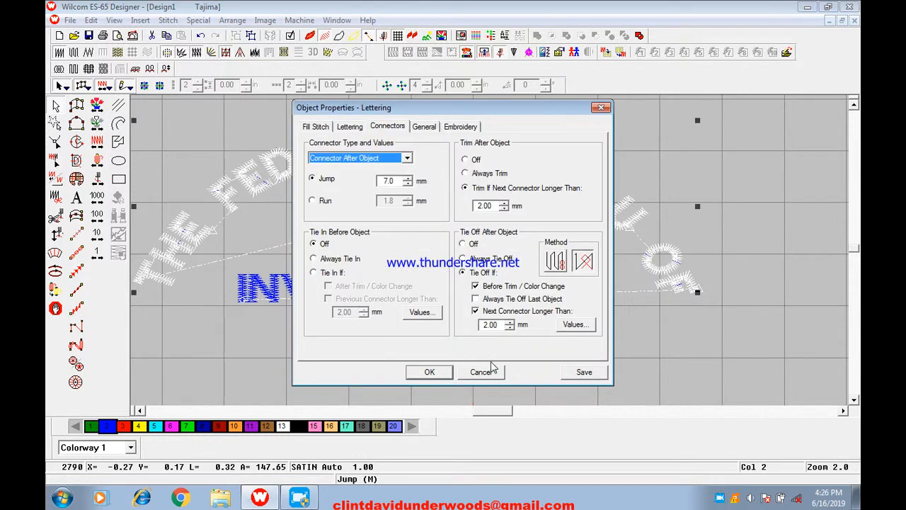
left_click(481, 372)
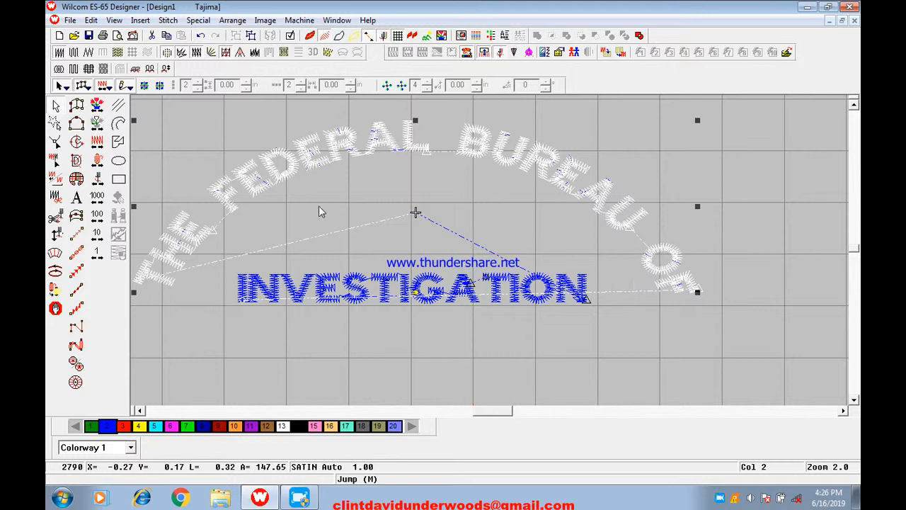
Review the arched lettering's fill stitch settings and its pull compensation effect.
double_click(403, 145)
left_click(316, 128)
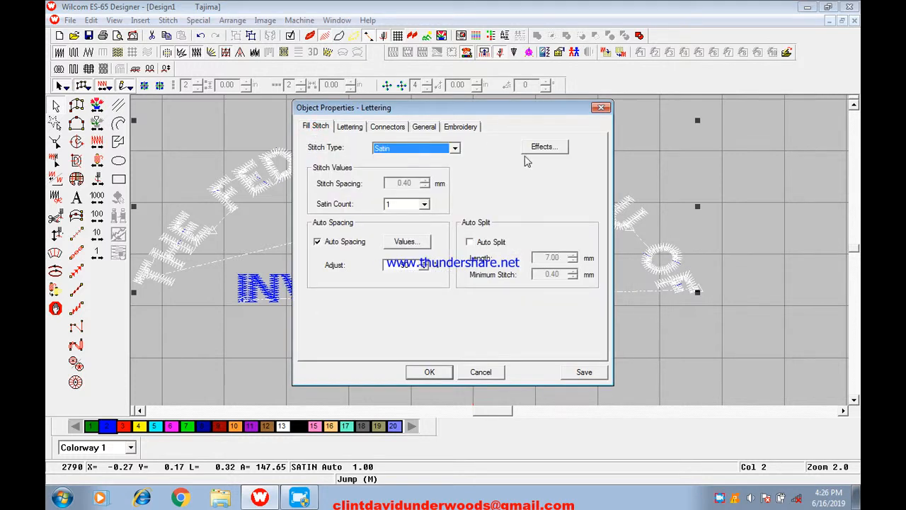
left_click(539, 149)
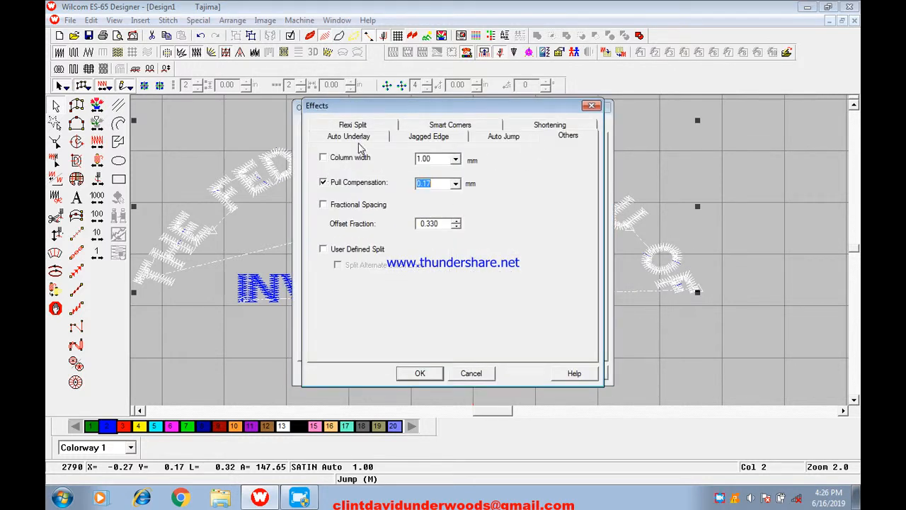
left_click(468, 378)
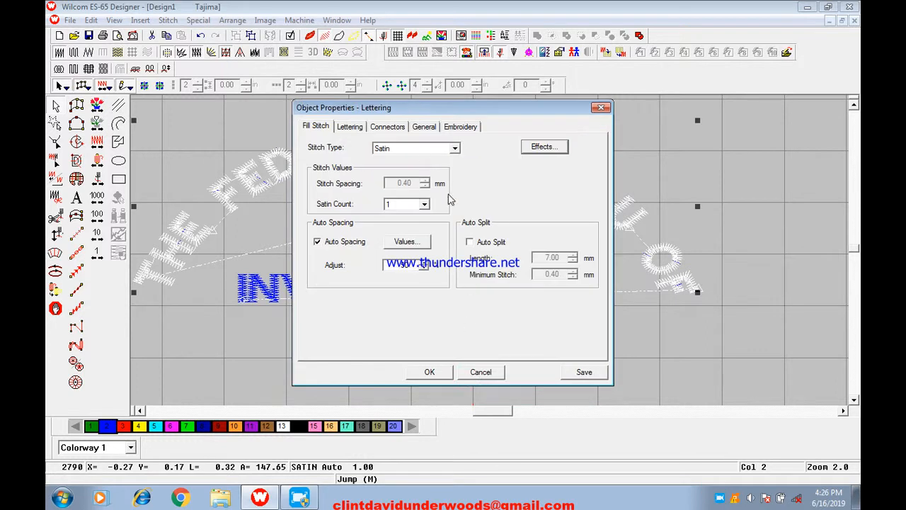
Change the arched lettering's connector type to Connector Inside Object.
left_click(398, 130)
left_click(410, 160)
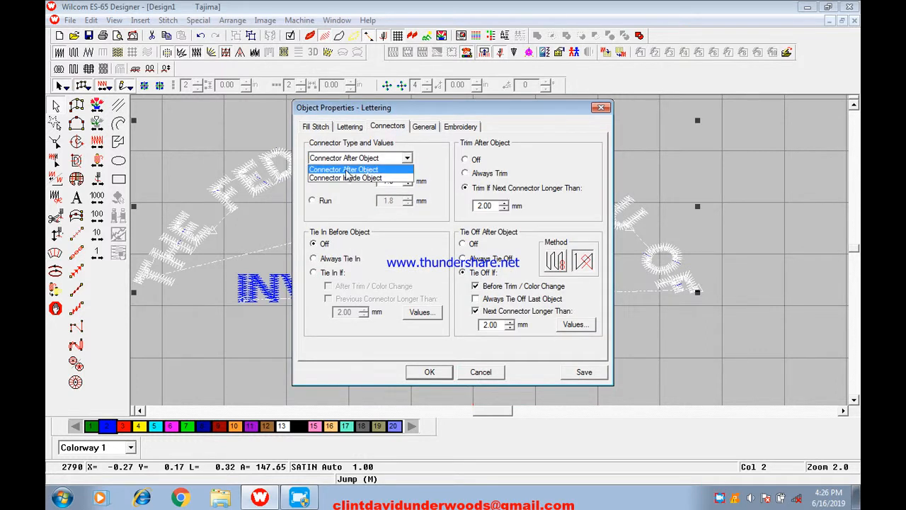
left_click(352, 176)
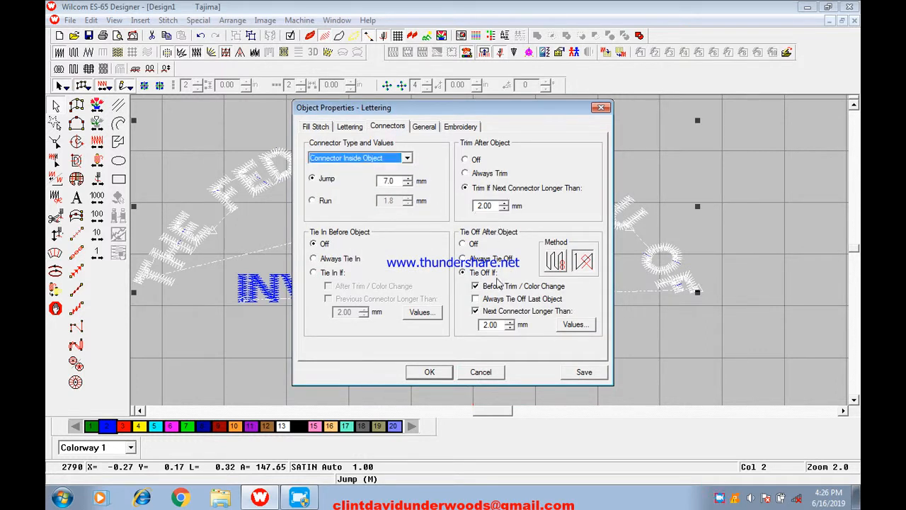
left_click(436, 377)
Set the arched lettering to trim only if the next connector is longer than 6 mm.
key("alt+Return")
left_click(379, 124)
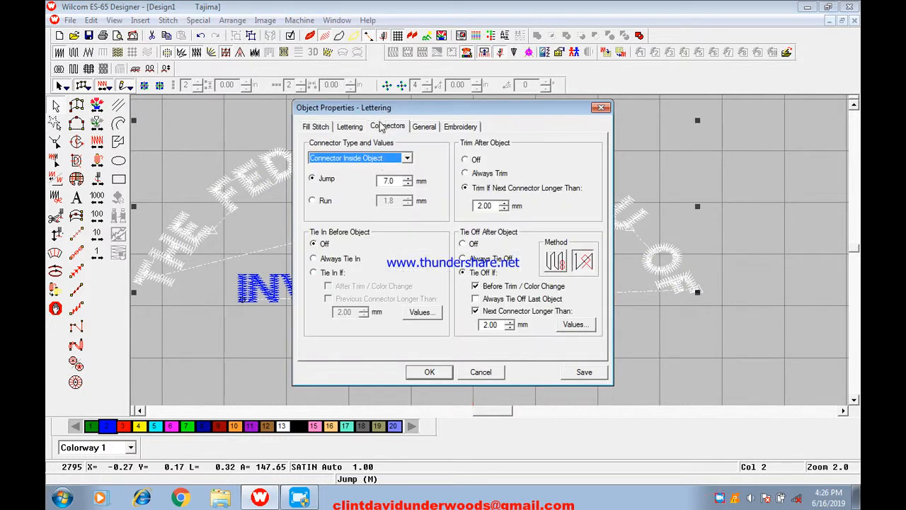
double_click(486, 205)
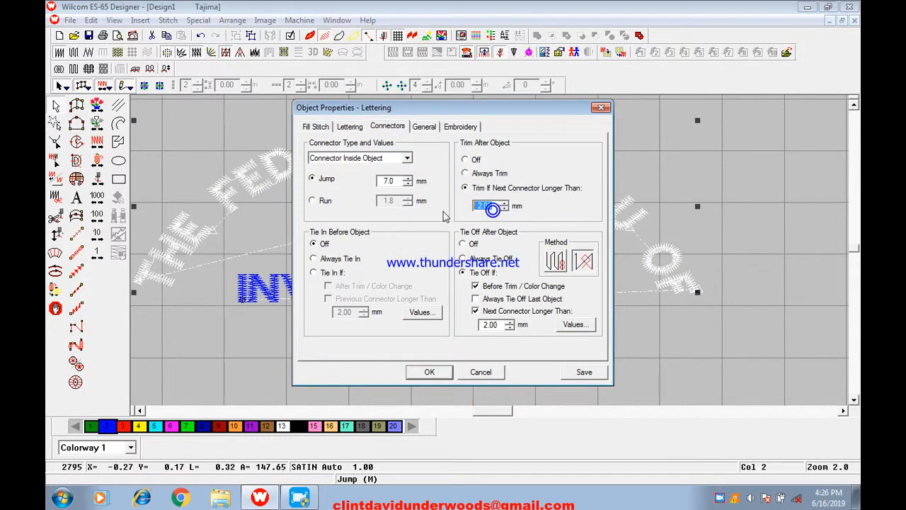
type("6")
left_click(428, 375)
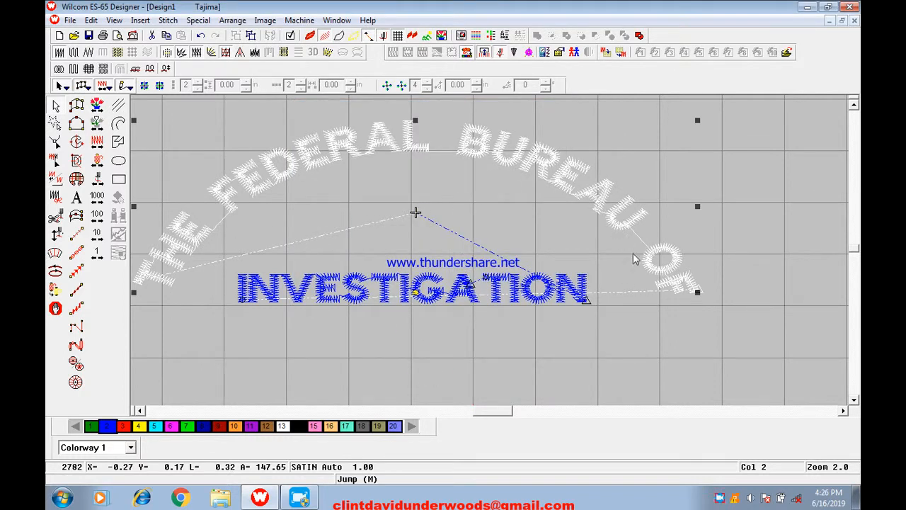
left_click(756, 314)
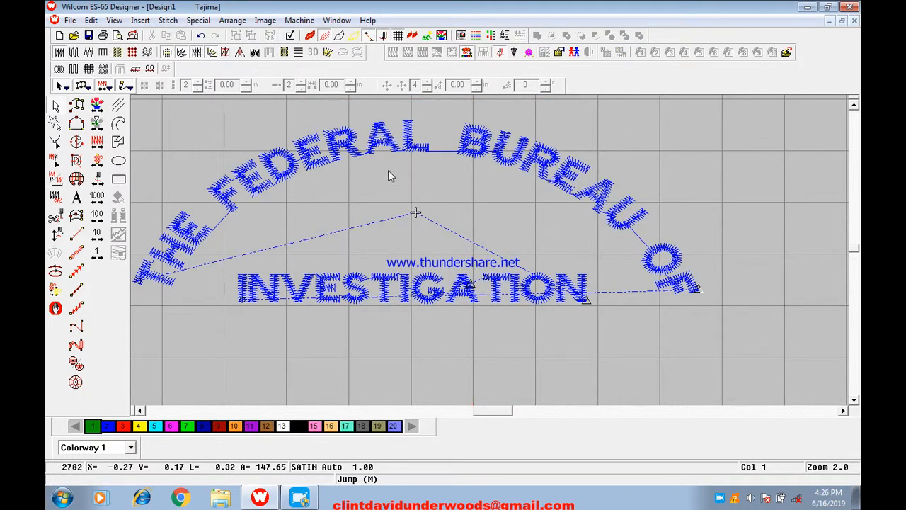
Move the arched lettering's exit point to the inner base of the F in OF, nearer INVESTIGATION.
left_click(670, 273)
left_click(728, 337)
left_click(676, 290)
left_click(55, 141)
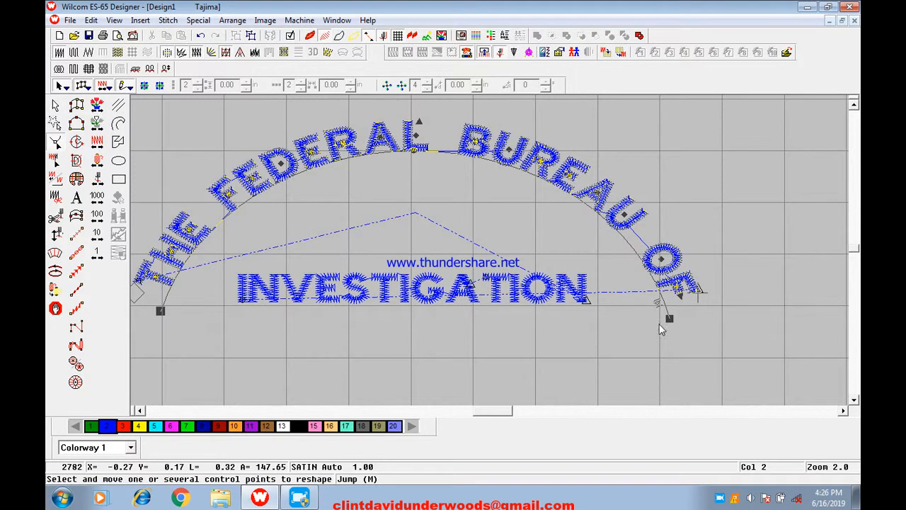
left_click_drag(697, 291, 658, 289)
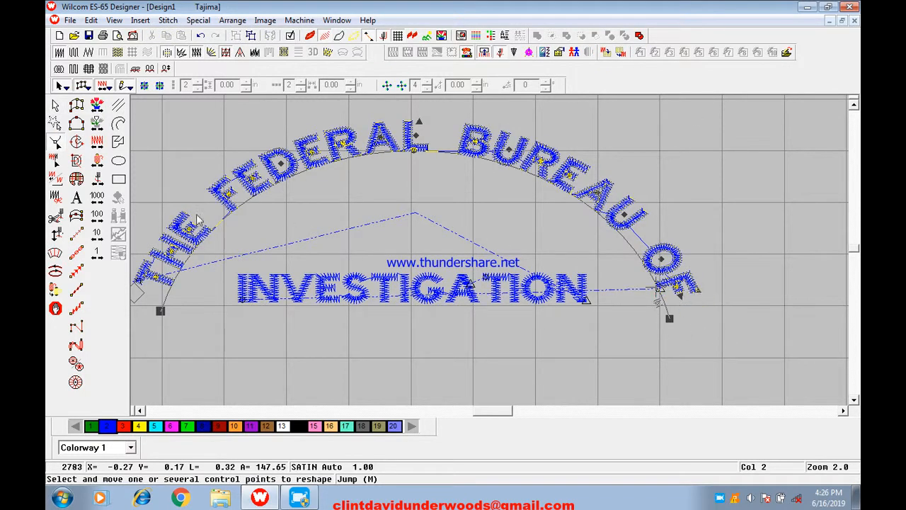
left_click(55, 105)
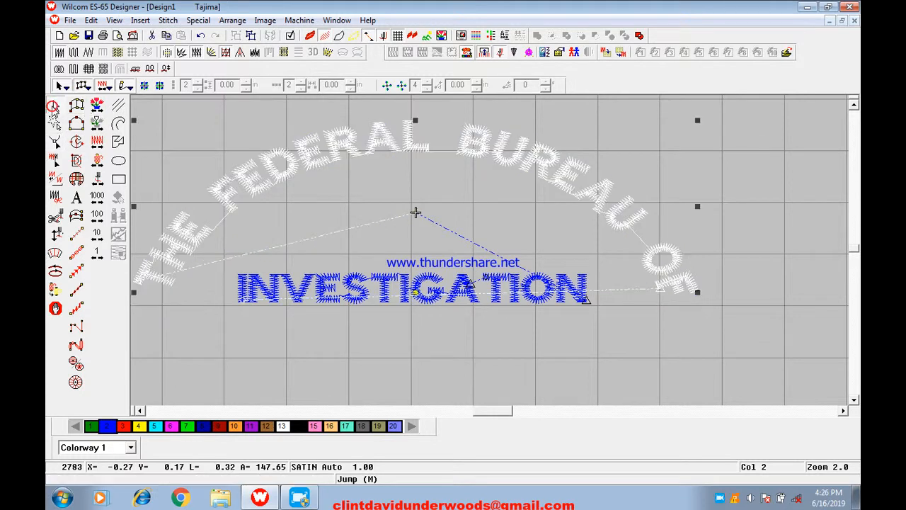
left_click(688, 338)
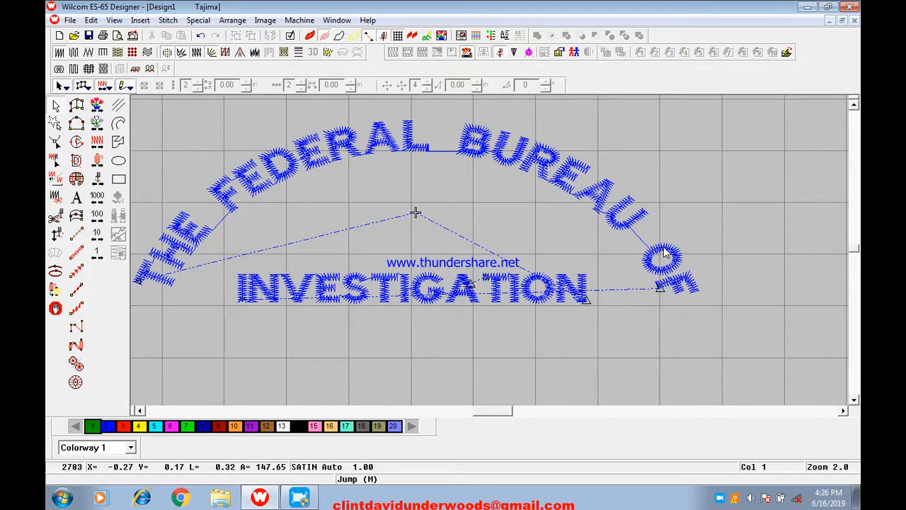
Play the whole design in Slow Redraw at 34 stitches per second to examine its sewing order and connectors.
left_click(673, 181)
left_click(801, 194)
key("shift+r")
left_click_drag(665, 28, 779, 27)
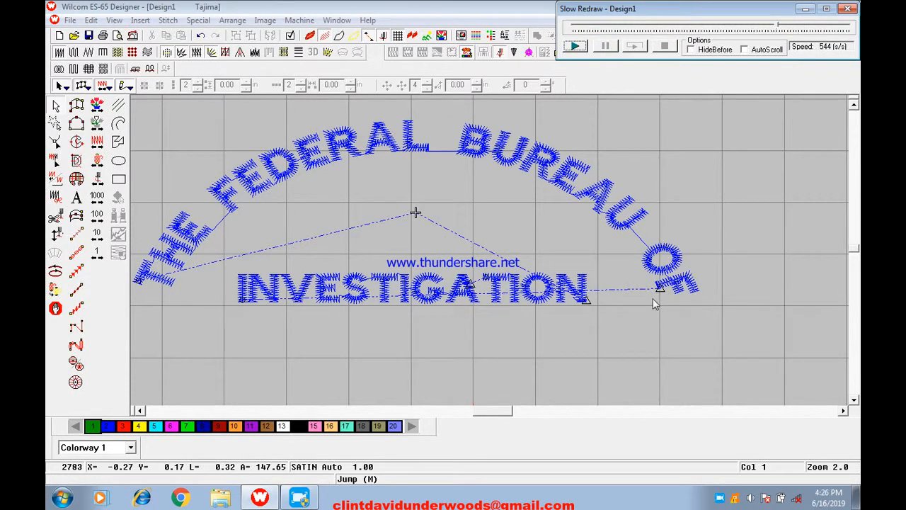
left_click(570, 46)
left_click_drag(779, 27, 669, 49)
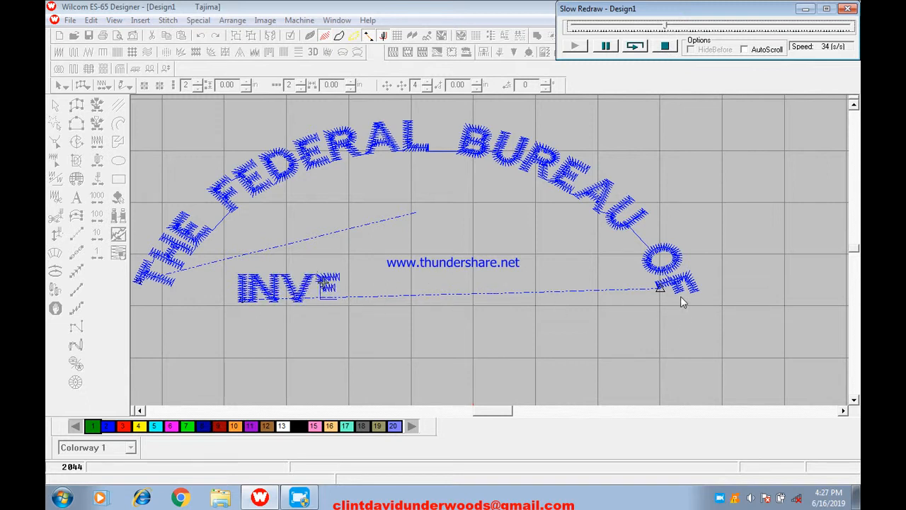
left_click(667, 46)
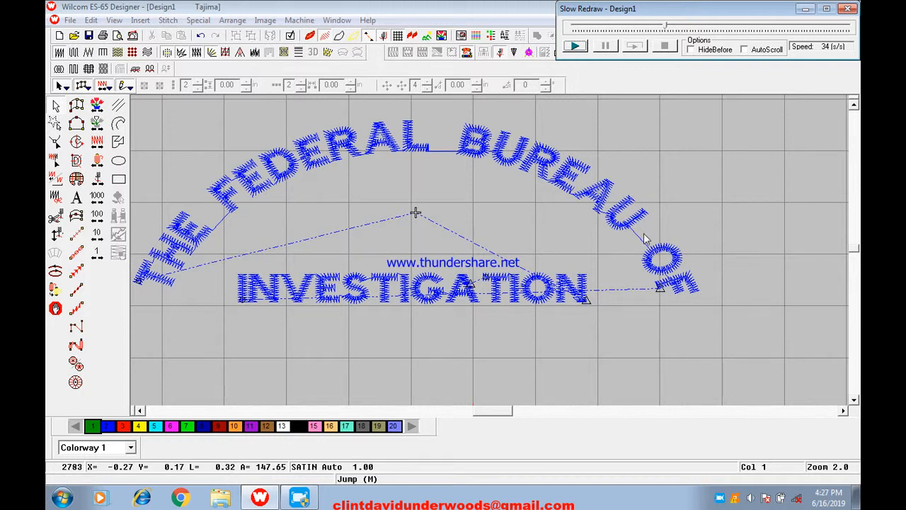
Set INVESTIGATION's in-line letter sequence so its letters stitch from the last to the first.
left_click(563, 296)
right_click(485, 286)
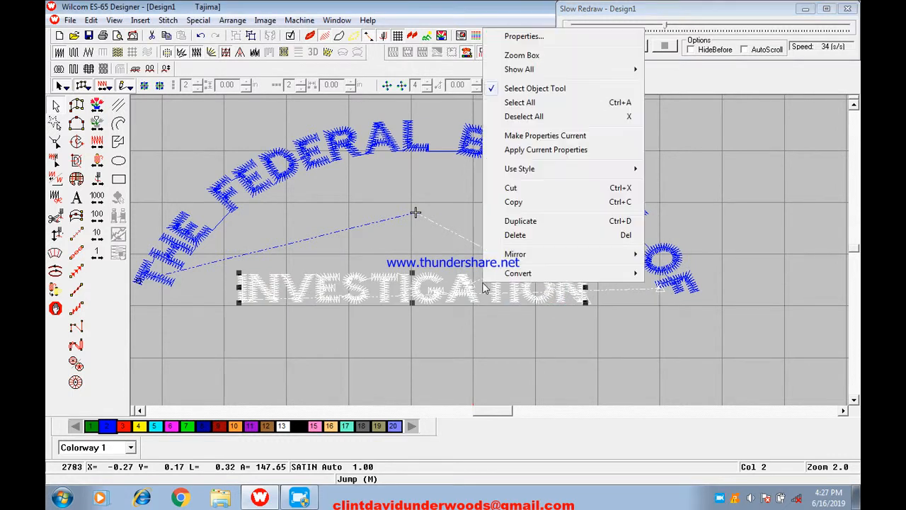
left_click(531, 38)
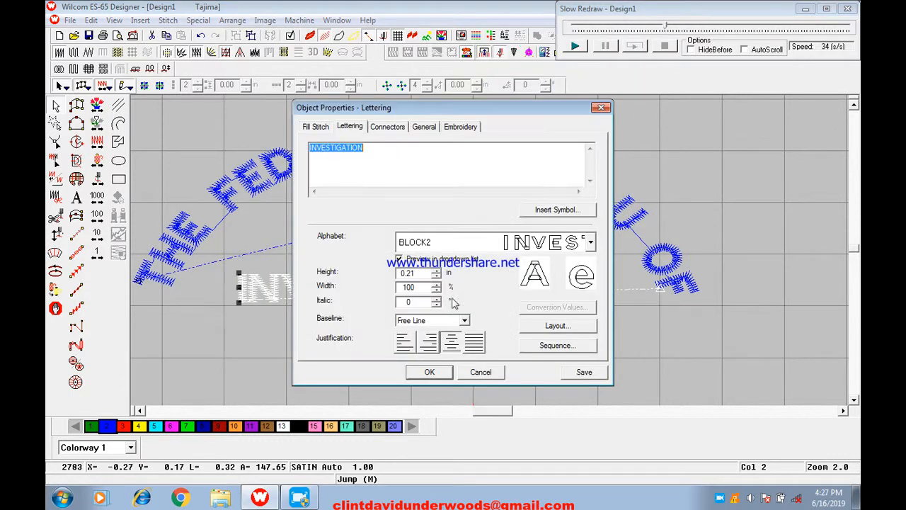
left_click(557, 347)
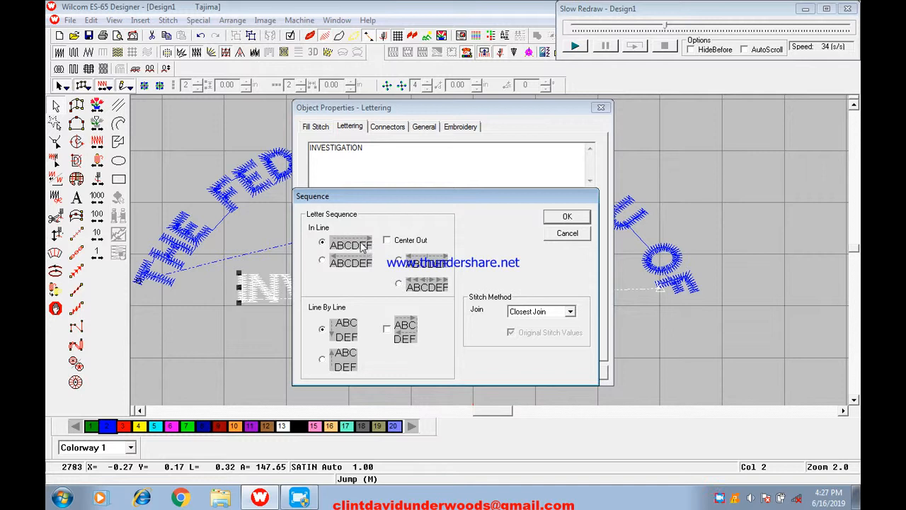
left_click_drag(388, 198, 426, 108)
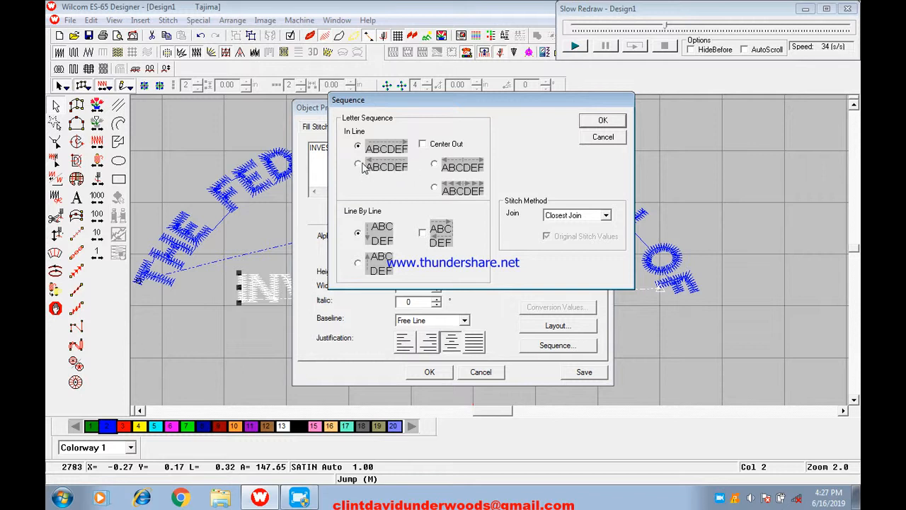
left_click(601, 122)
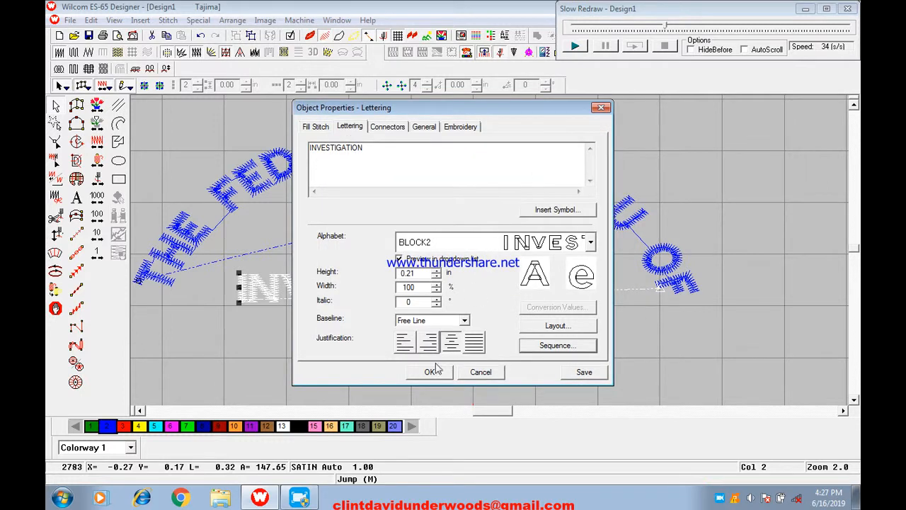
left_click(428, 374)
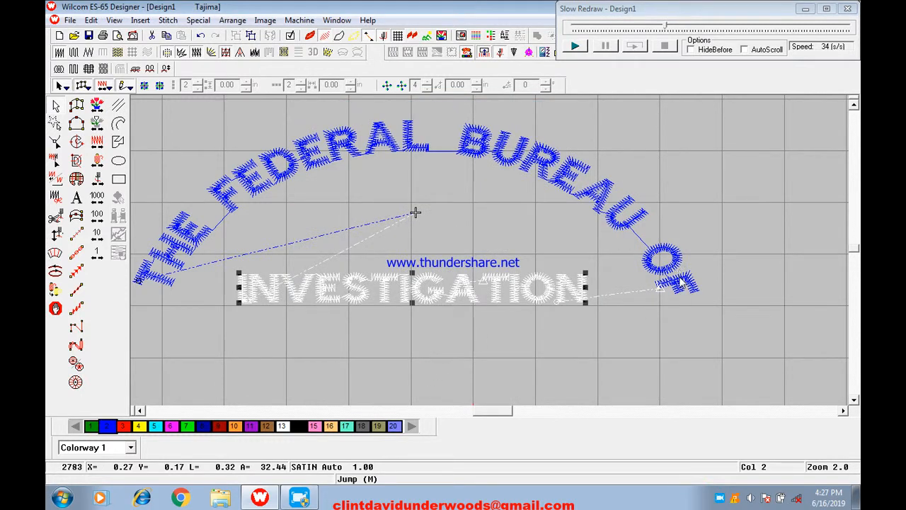
Replay the design in Slow Redraw at 80 stitches per second to check the new letter sequence.
left_click(686, 300)
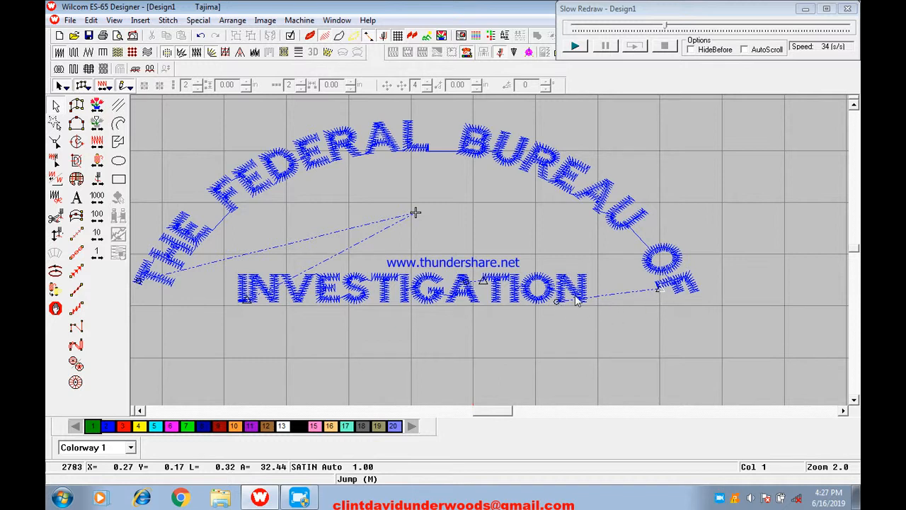
left_click(575, 45)
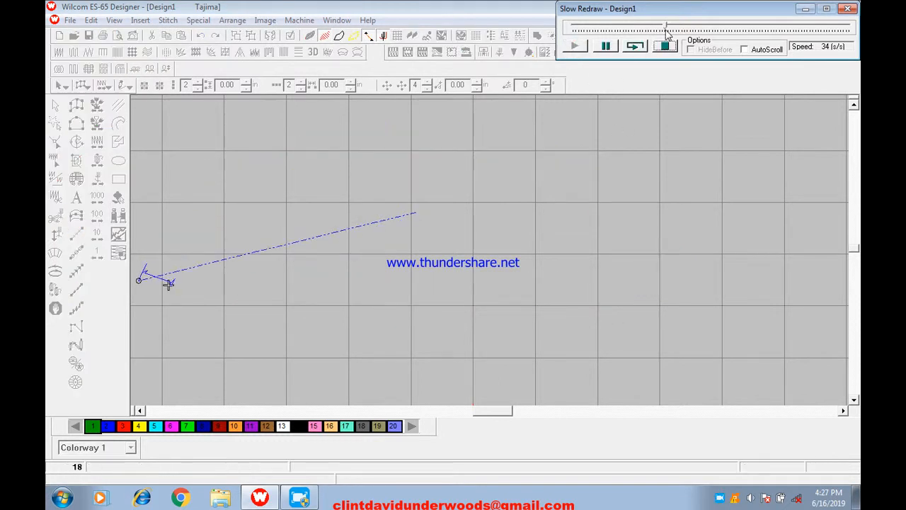
left_click_drag(666, 33, 707, 44)
Place INVESTIGATION's entry point just below the final N and its exit point above the lettering.
left_click(413, 297)
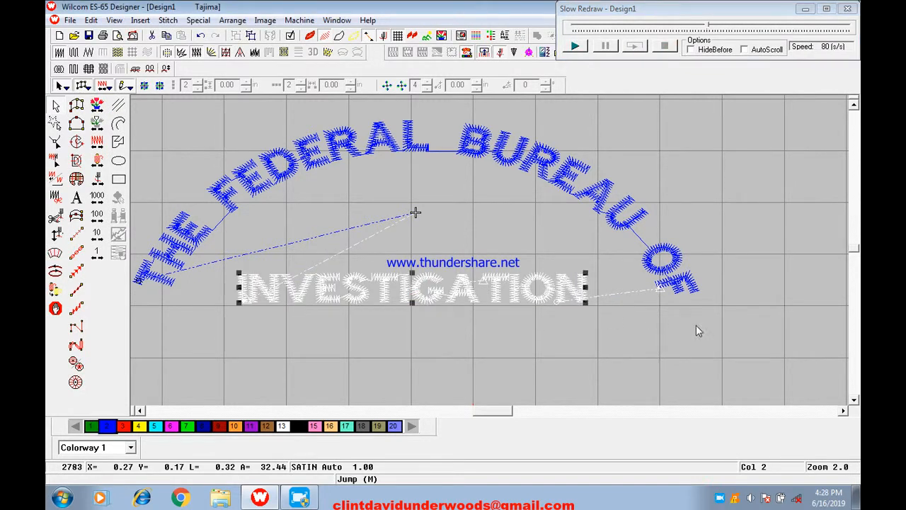
key("z")
scroll(702, 327, "down", 2)
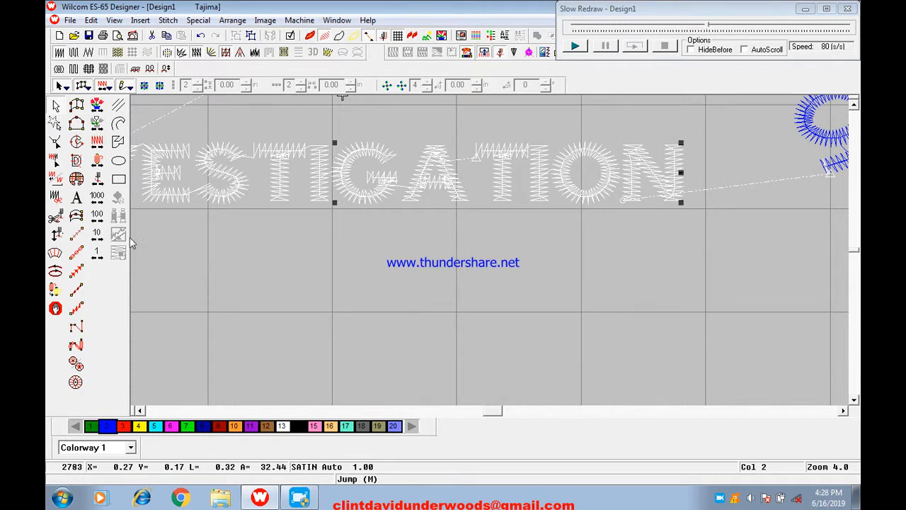
key("shift+z")
left_click(55, 142)
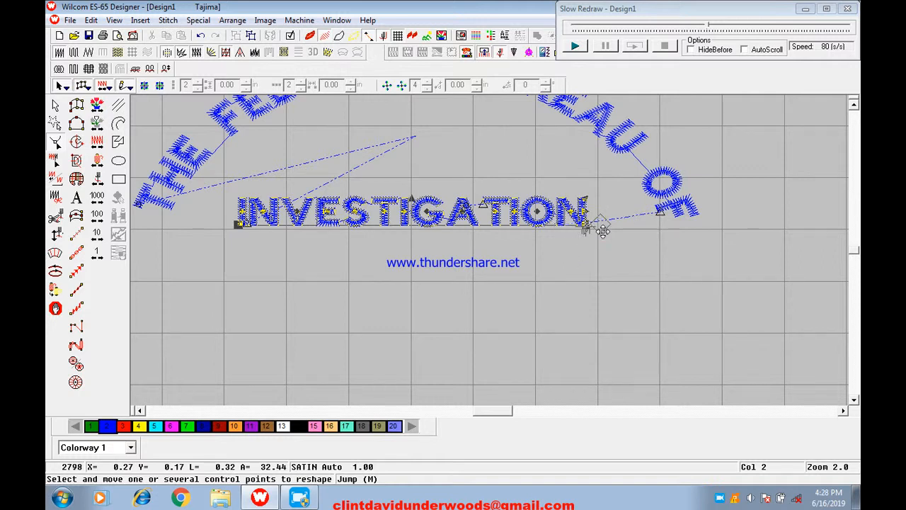
left_click_drag(602, 233, 452, 153)
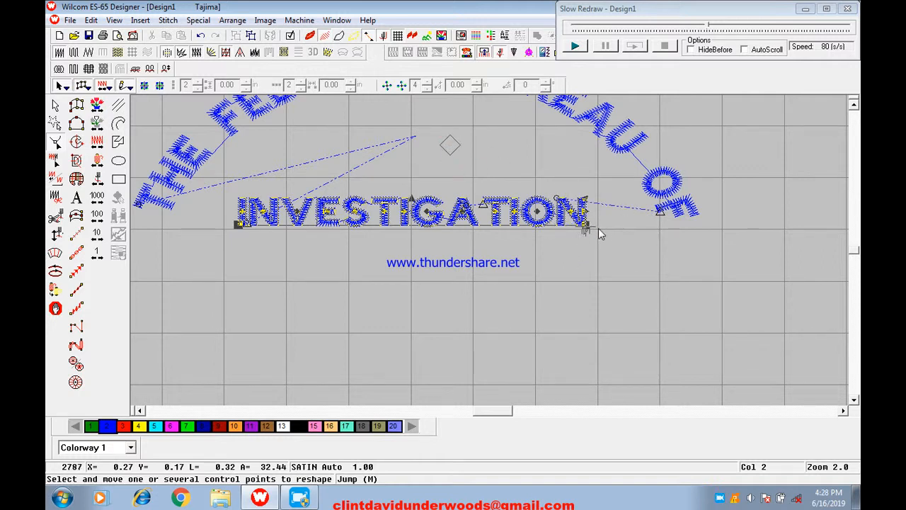
left_click(598, 231)
left_click_drag(592, 228, 518, 137)
left_click_drag(455, 152, 605, 241)
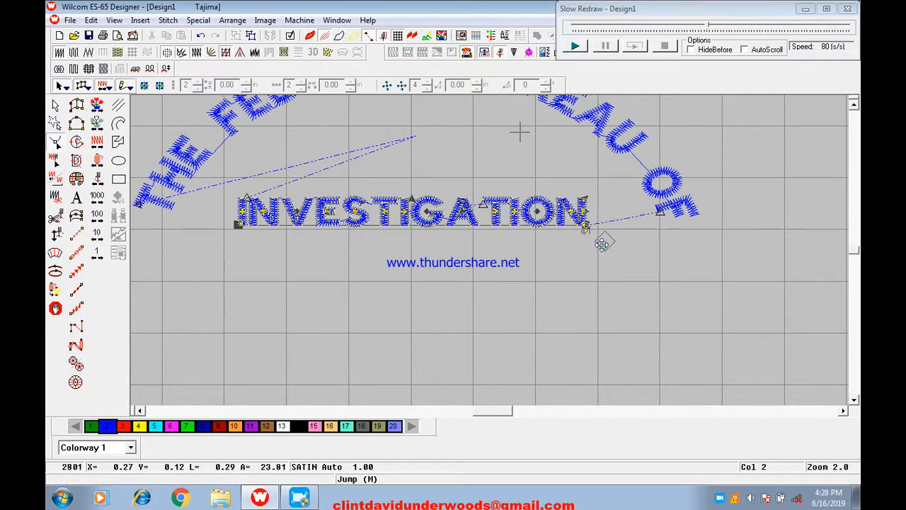
left_click(54, 107)
key("shift+z")
left_click(649, 286)
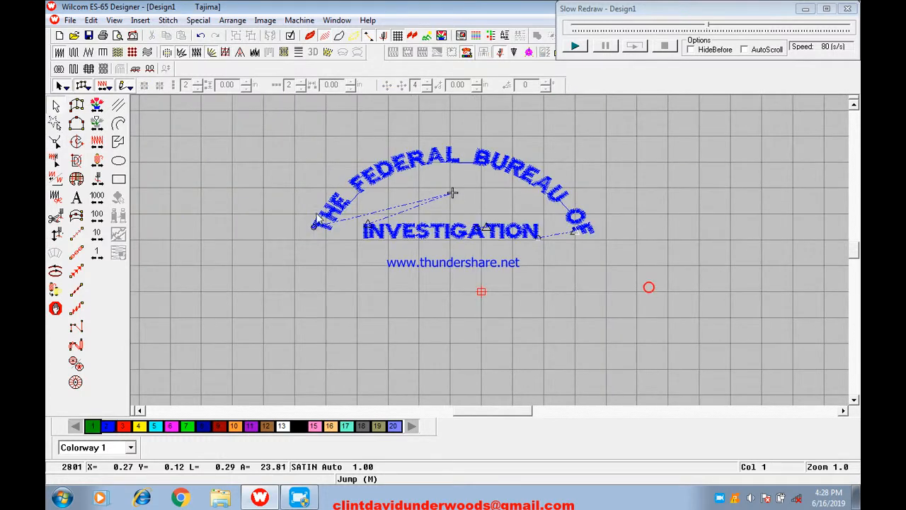
Reshape INVESTIGATION by nudging its first letter I slightly outward, away from the N.
left_click(381, 226)
key("z")
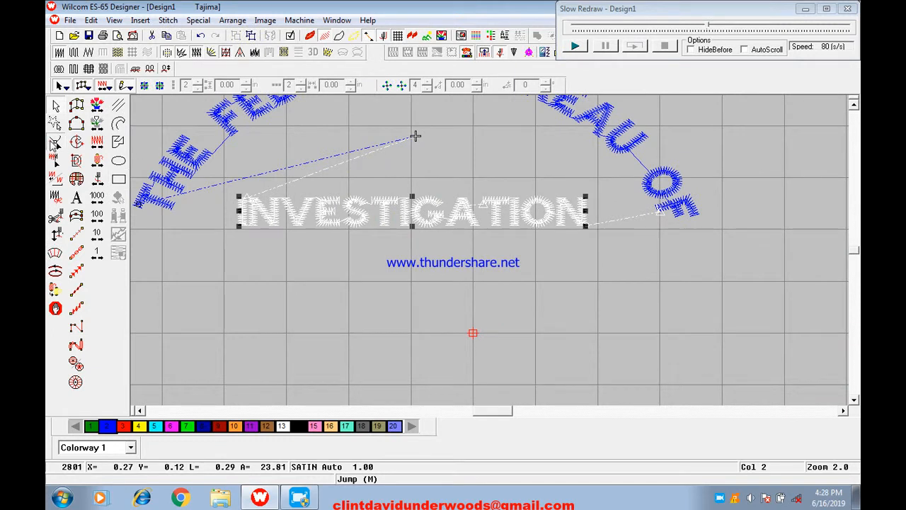
left_click(55, 142)
left_click_drag(242, 211, 236, 211)
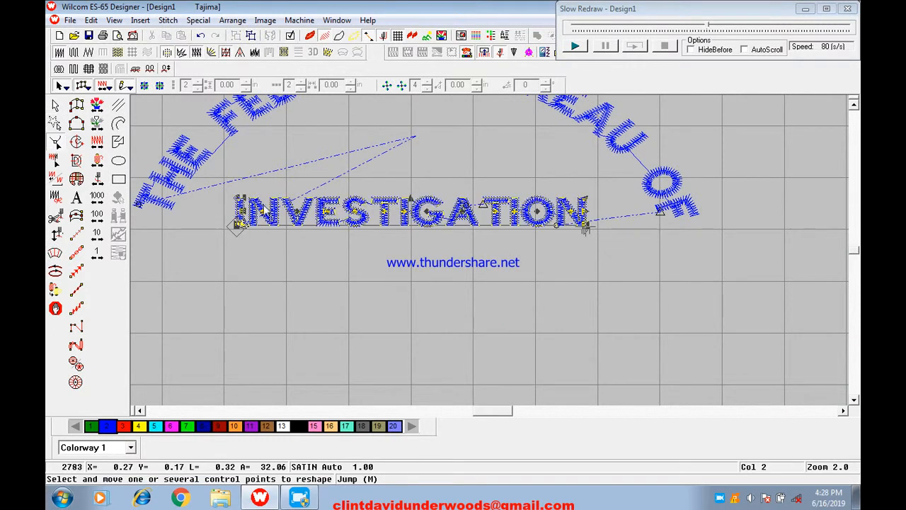
left_click(54, 106)
Recolor INVESTIGATION red and show the design in realistic stitch view with the connectors hidden.
left_click(126, 426)
left_click(634, 327)
key("shift+z")
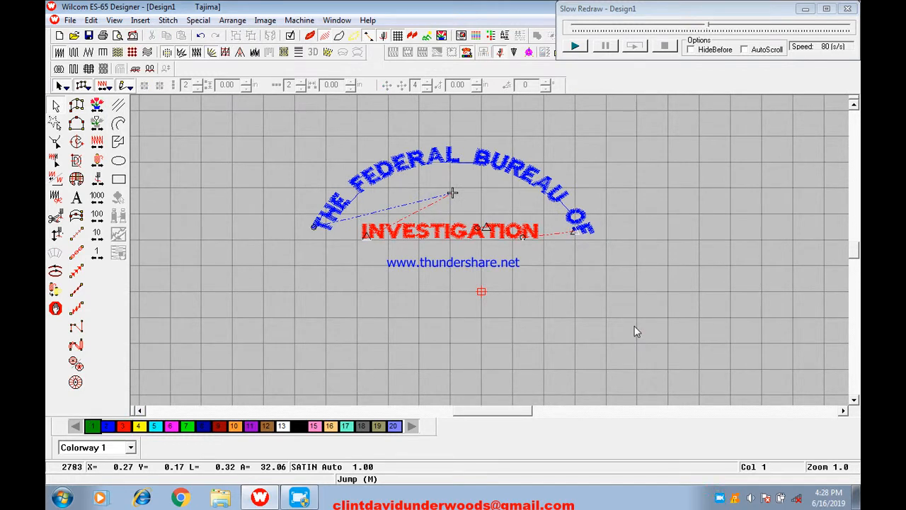
left_click(368, 36)
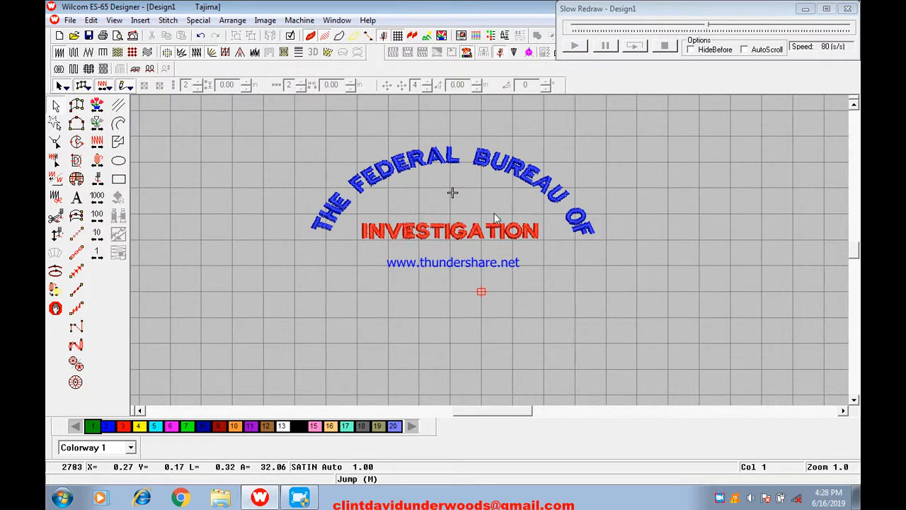
Turn off Auto Spacing for both the arched lettering and INVESTIGATION, and tighten their satin stitch spacing.
left_click(429, 152)
left_click(450, 226, "ctrl")
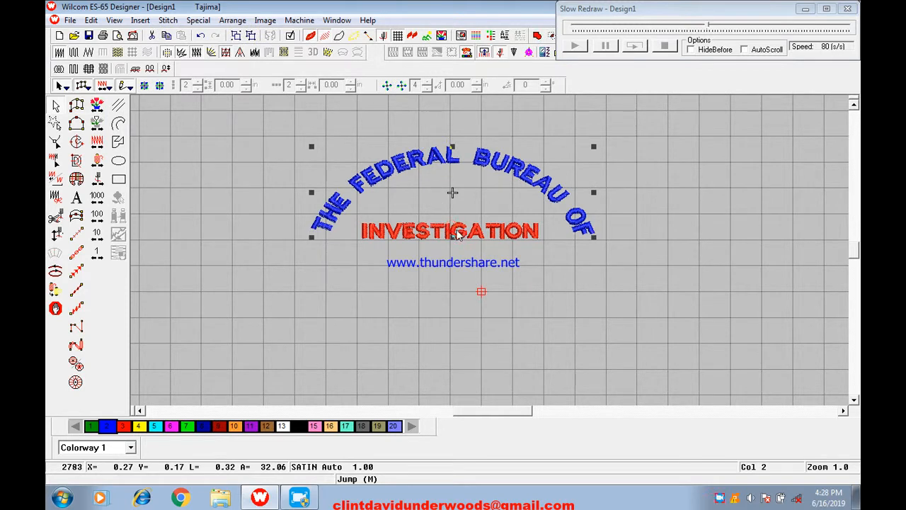
right_click(452, 227)
left_click(316, 126)
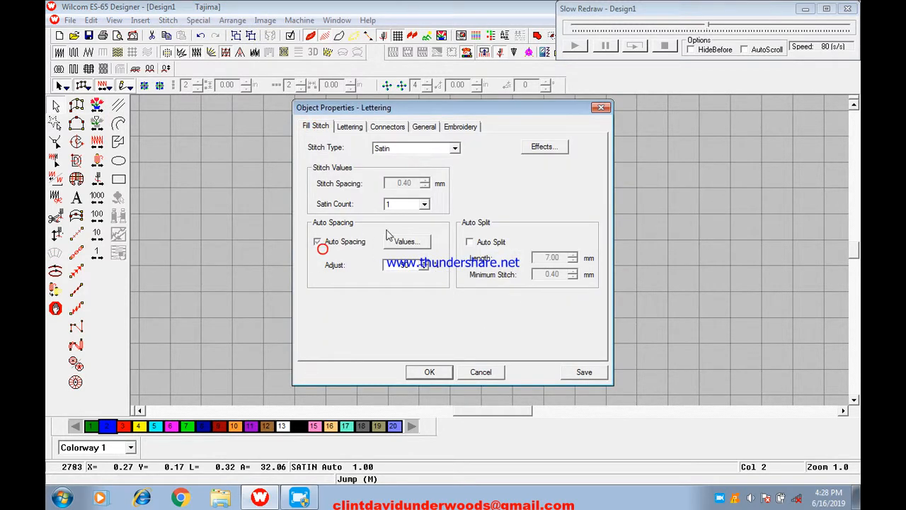
left_click(343, 242)
left_click(424, 185)
left_click(424, 186)
left_click(429, 373)
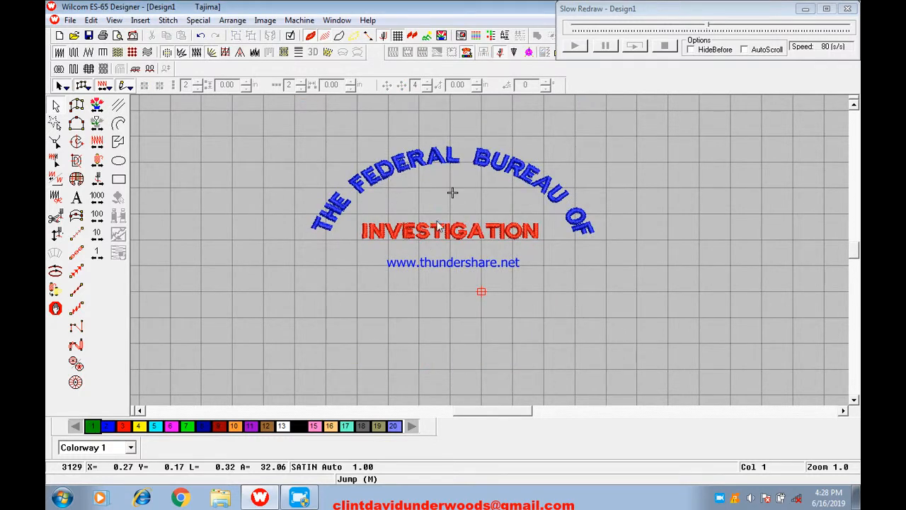
Check the lettering's dimensions and scale both letterings down proportionally to about 2.87 in wide.
double_click(509, 158)
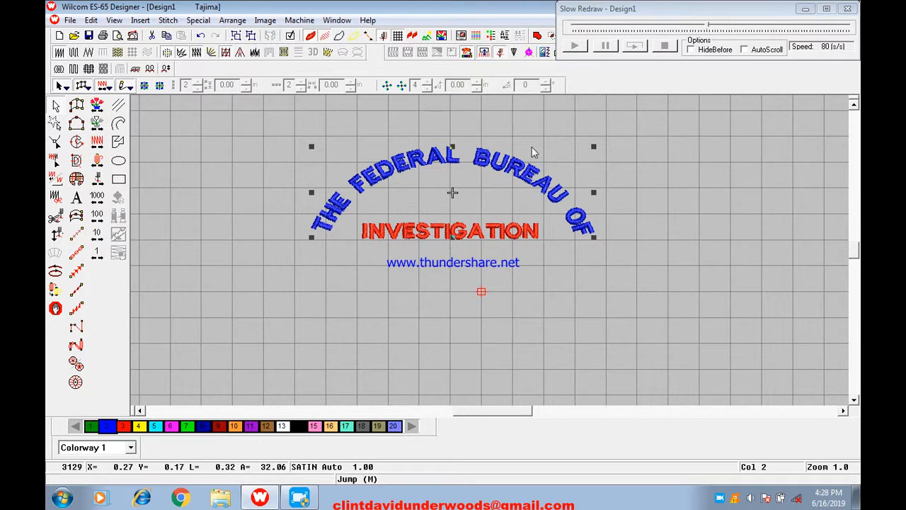
left_click(424, 127)
left_click(601, 107)
left_click_drag(592, 147, 591, 156)
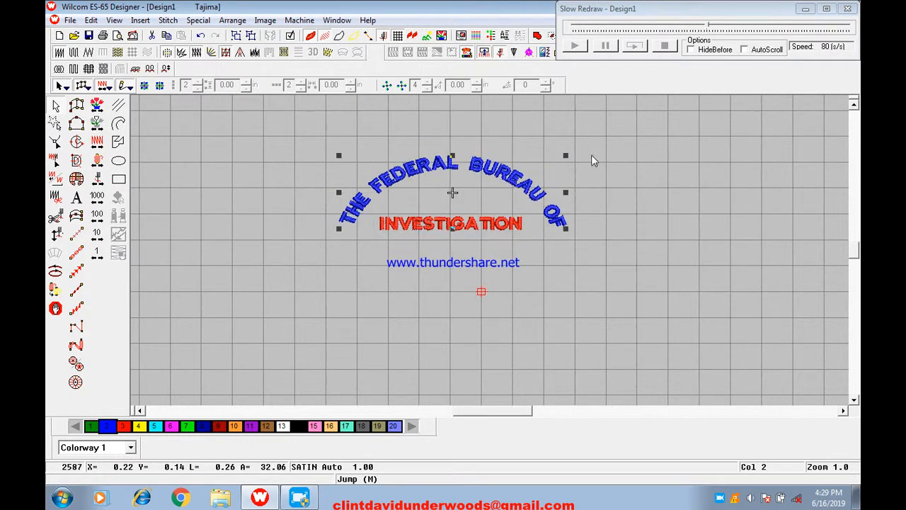
Review the reduced dimensions, enlarge both letterings slightly in proportion, and close Slow Redraw.
double_click(450, 162)
left_click(423, 129)
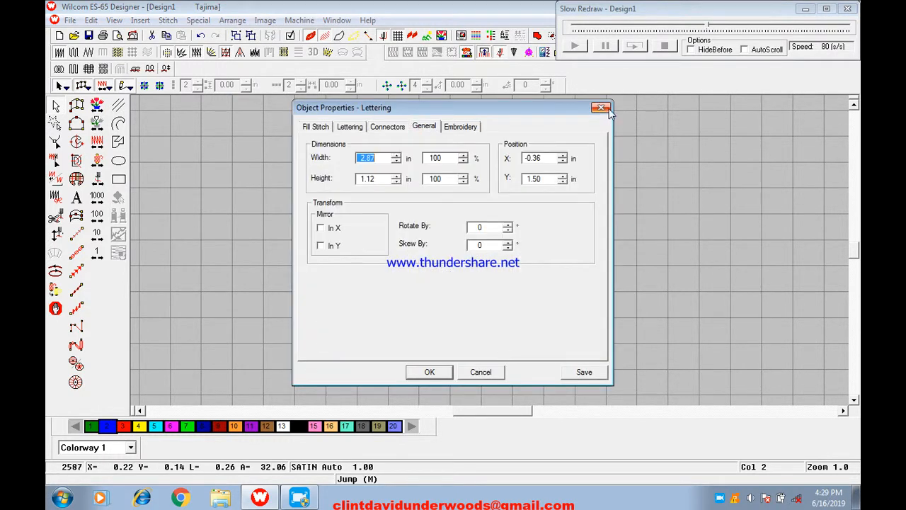
left_click(605, 107)
left_click_drag(566, 156, 583, 150)
left_click(659, 252)
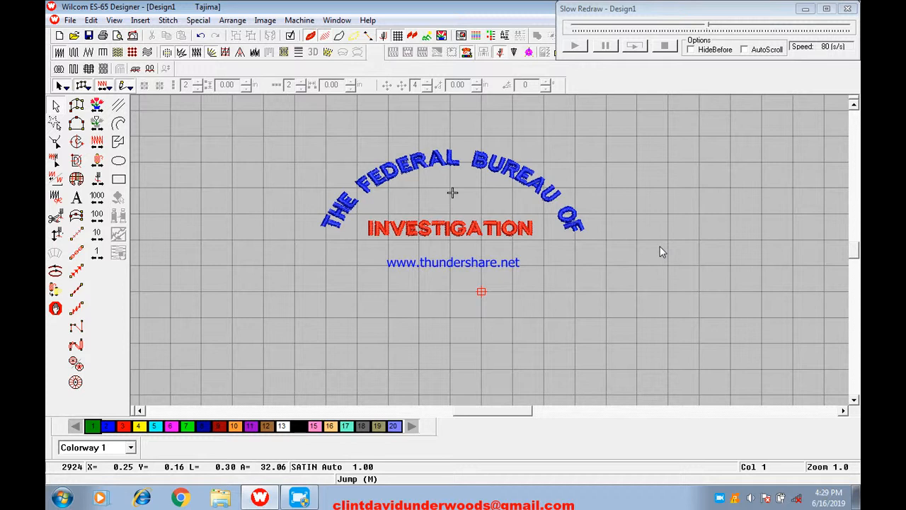
left_click(847, 9)
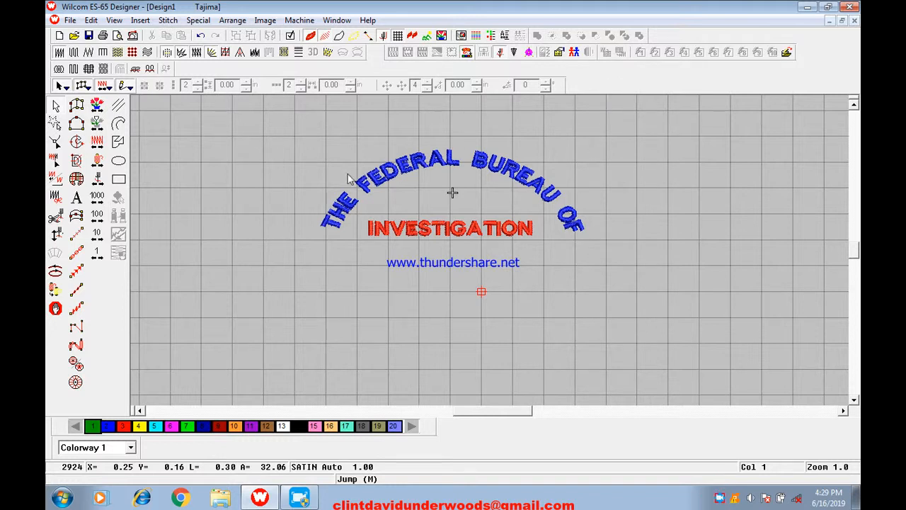
Check the width and height of the INVESTIGATION lettering without changing them.
double_click(462, 230)
left_click(427, 127)
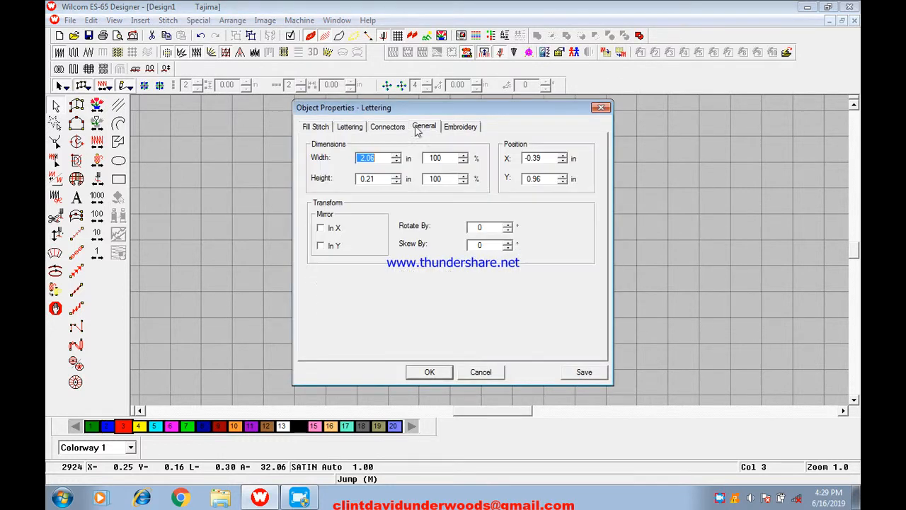
left_click(598, 110)
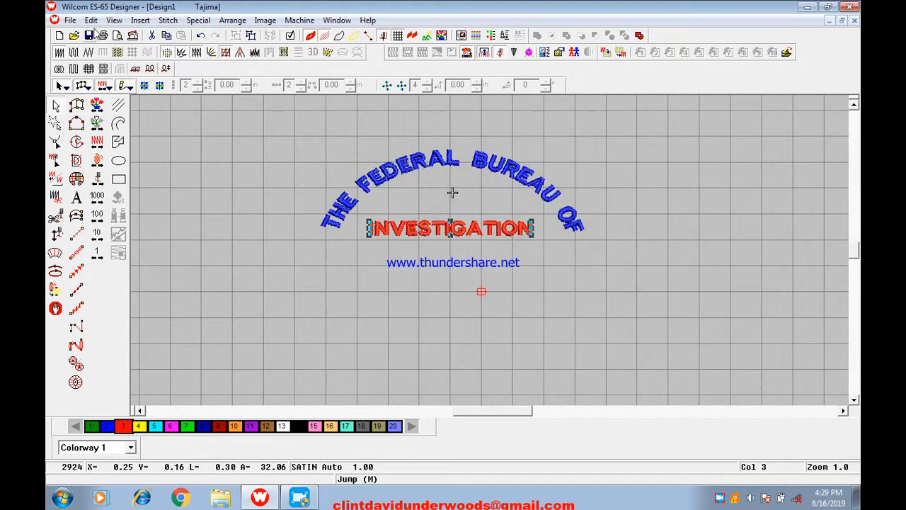
Save the design to the Desktop as FBI in Tajima (*.DST) format and close it without saving further changes.
left_click(70, 20)
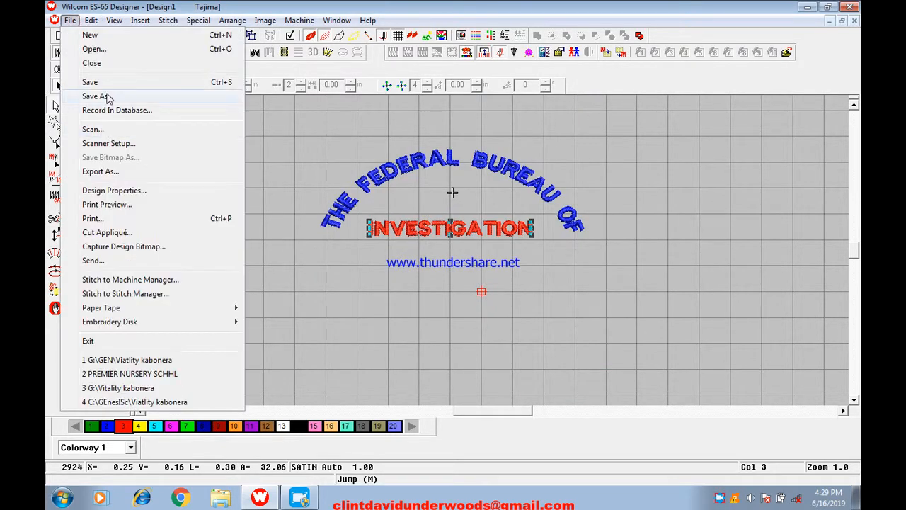
left_click(96, 95)
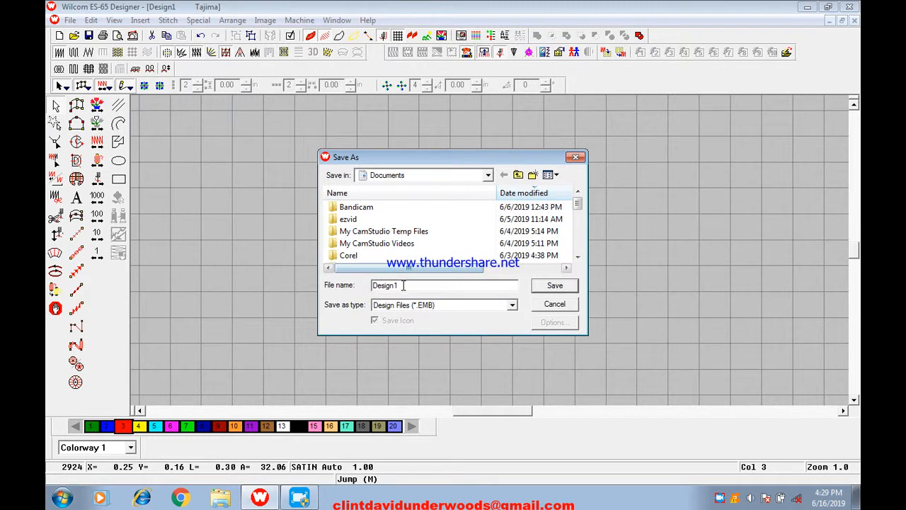
left_click_drag(406, 285, 371, 285)
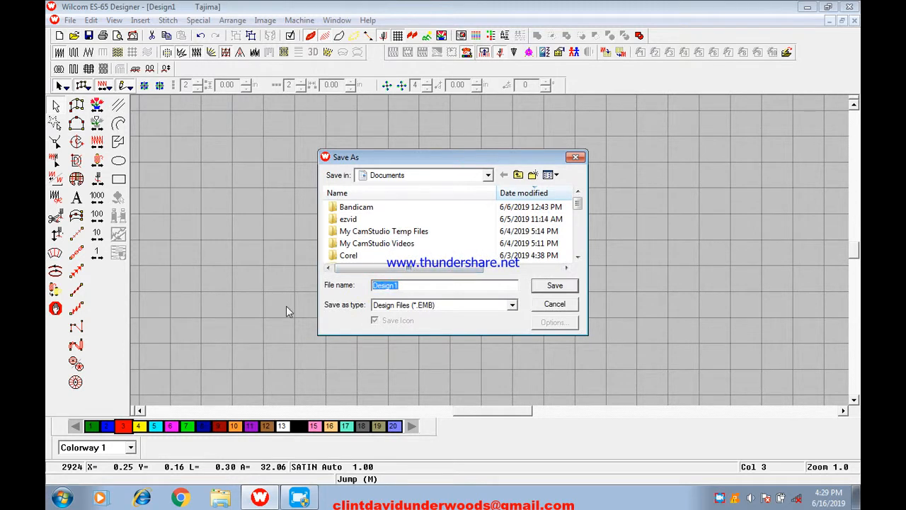
type("FBI")
left_click(513, 305)
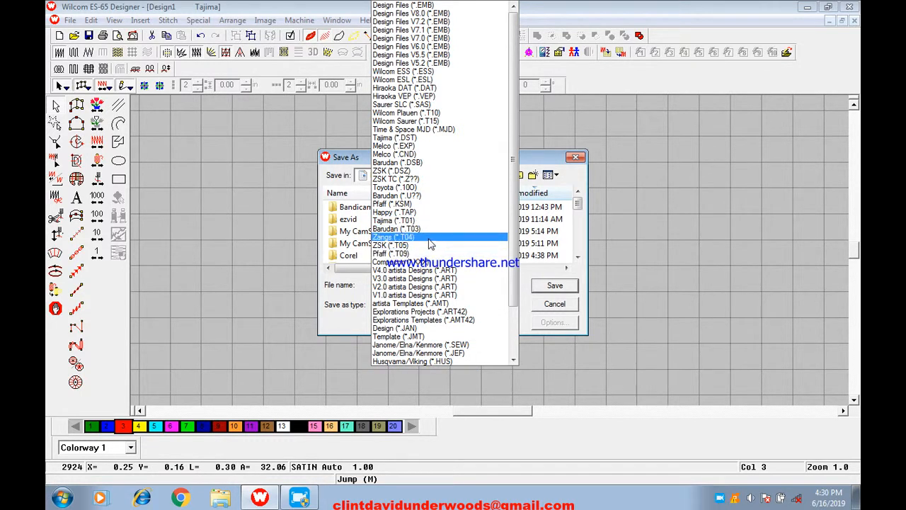
left_click(400, 138)
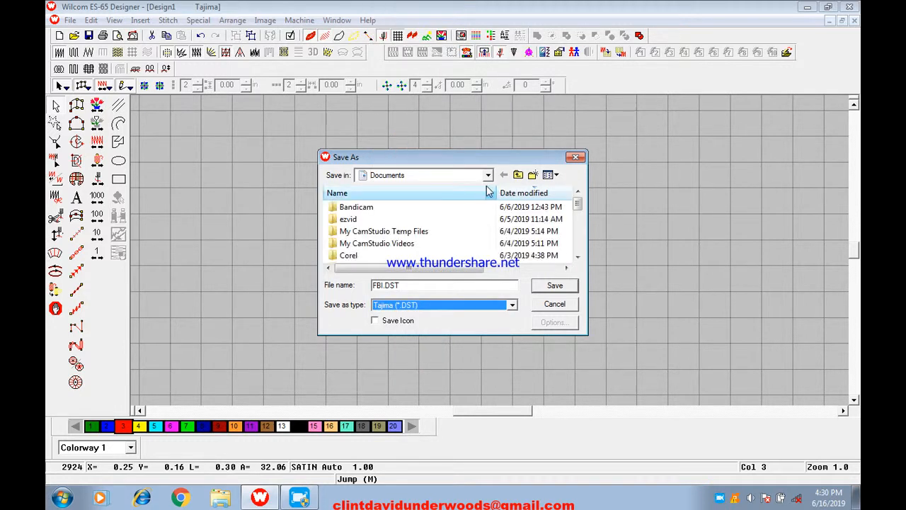
left_click(487, 178)
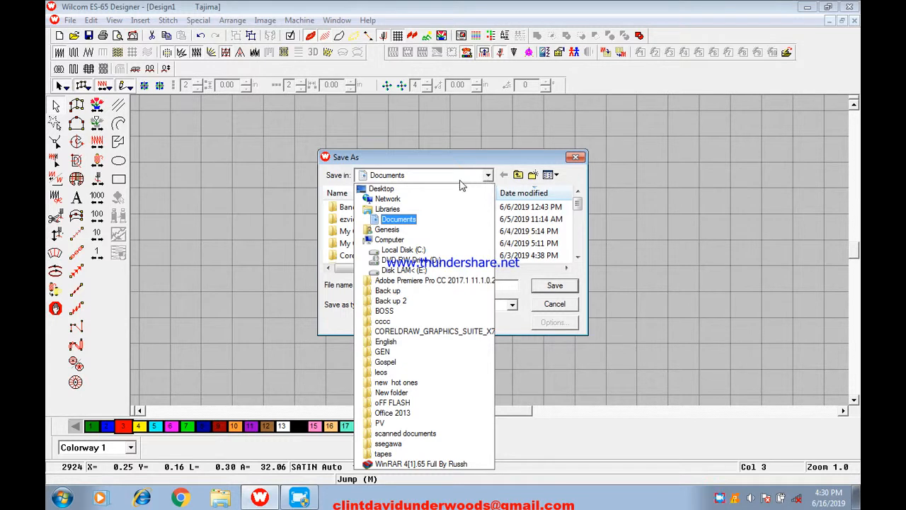
left_click(380, 188)
left_click(568, 286)
left_click(855, 21)
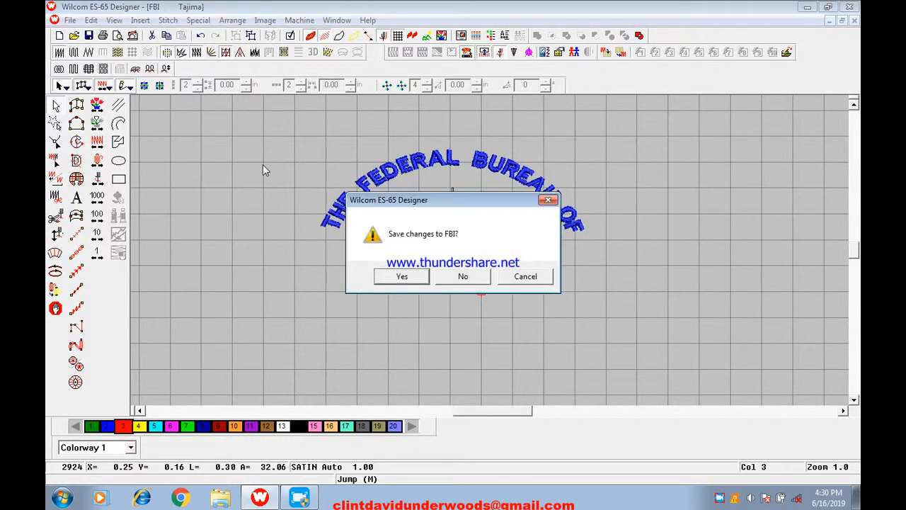
left_click(459, 278)
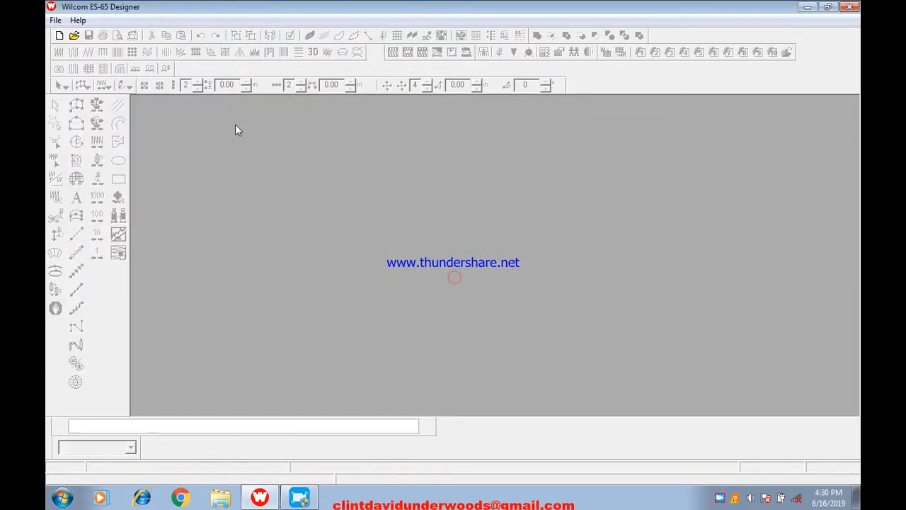
Open the FBI design from the Desktop with all file types listed.
left_click(55, 20)
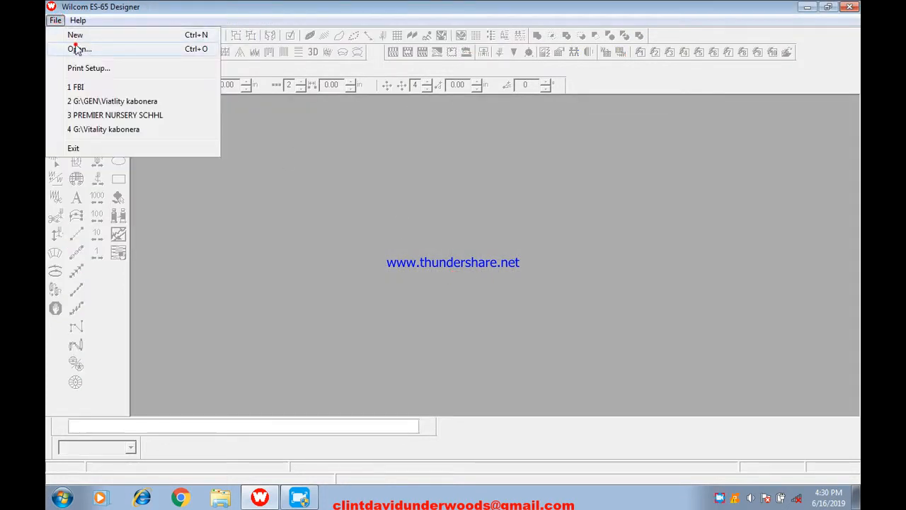
left_click(79, 49)
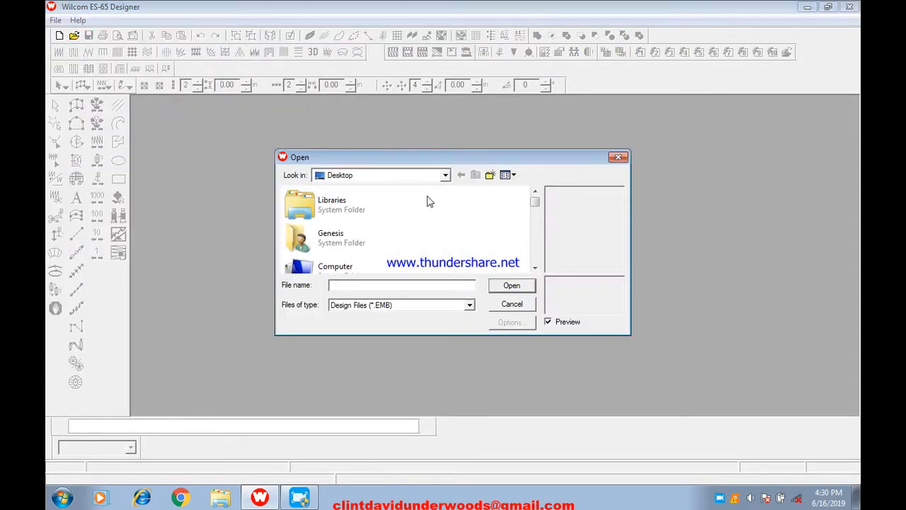
left_click(469, 305)
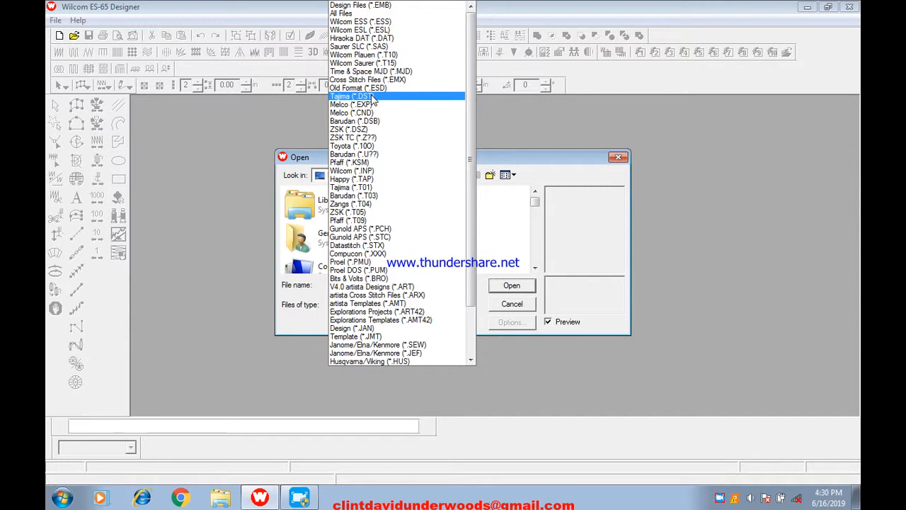
left_click(348, 14)
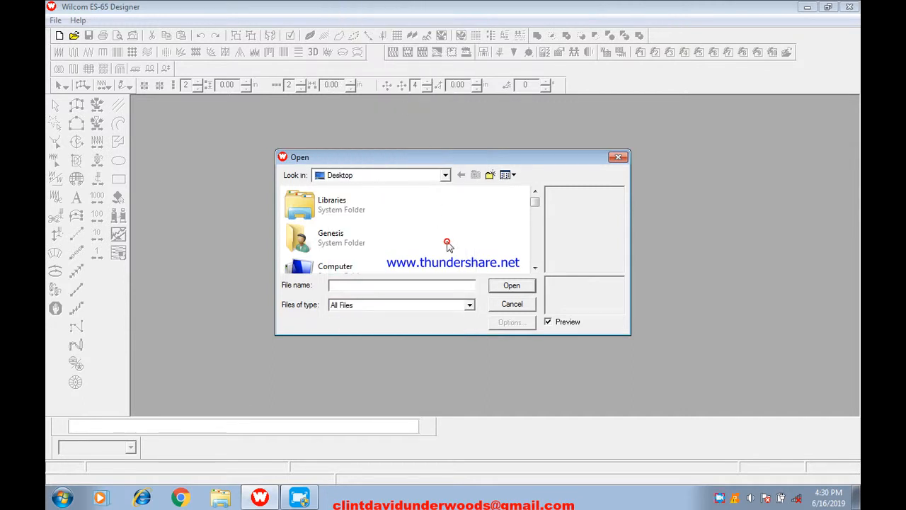
scroll(448, 241, "down", 5)
scroll(448, 243, "up", 5)
scroll(449, 243, "down", 2)
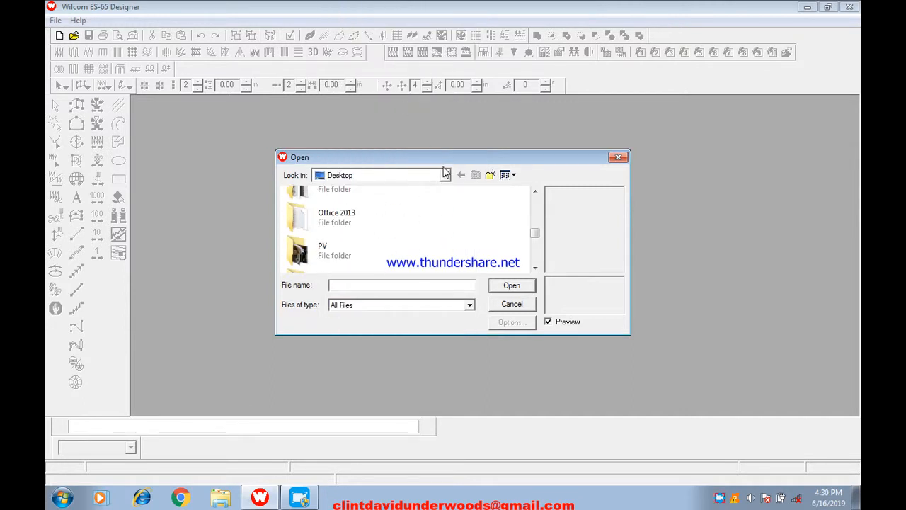
left_click(445, 176)
left_click(446, 176)
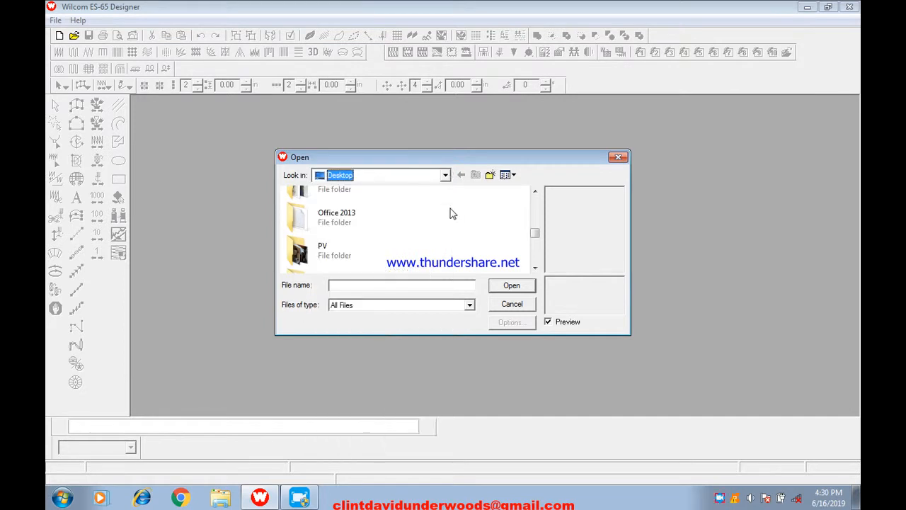
left_click(451, 246)
scroll(451, 245, "down", 5)
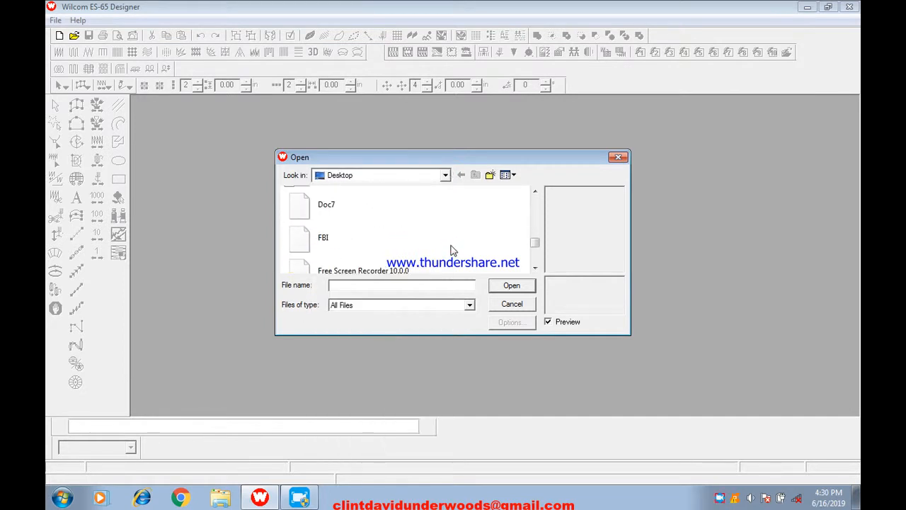
left_click(341, 237)
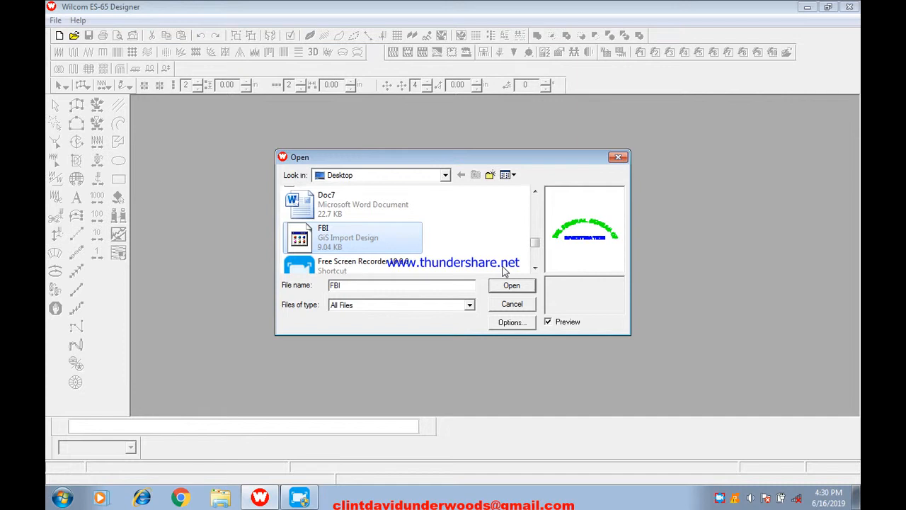
left_click(516, 286)
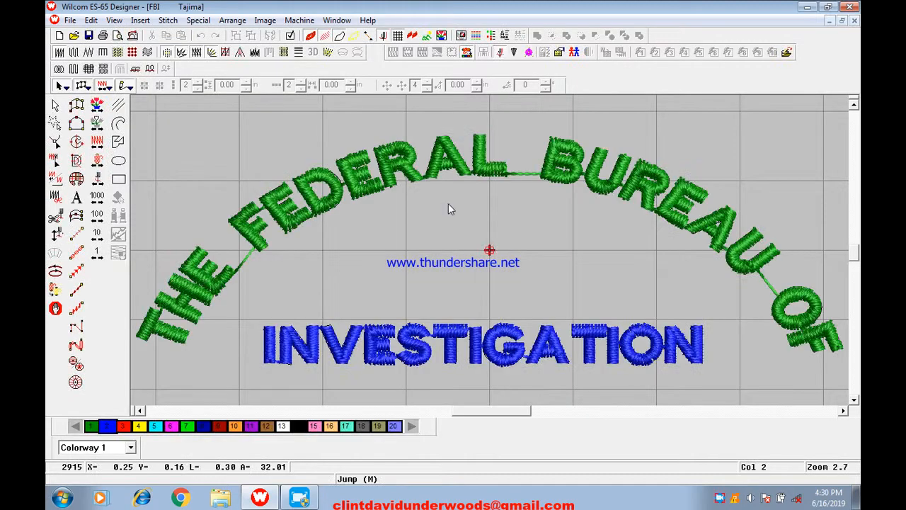
Try moving several letters of the green arched lettering individually out of their places.
key("shift+z")
left_click_drag(585, 225, 610, 178)
left_click_drag(405, 218, 461, 155)
left_click_drag(471, 205, 319, 203)
left_click_drag(371, 246, 276, 243)
left_click_drag(339, 280, 338, 304)
left_click_drag(362, 260, 355, 190)
left_click_drag(388, 232, 315, 238)
left_click_drag(448, 214, 377, 249)
left_click(466, 193)
left_click_drag(483, 209, 517, 204)
Undo all the individual letter moves in the arched lettering.
key("ctrl+z")
key("ctrl+z")
key("ctrl+z")
key("ctrl+z")
key("ctrl+z")
key("ctrl+z")
key("ctrl+z")
key("ctrl+z")
key("ctrl+z")
key("ctrl+z")
key("ctrl+z")
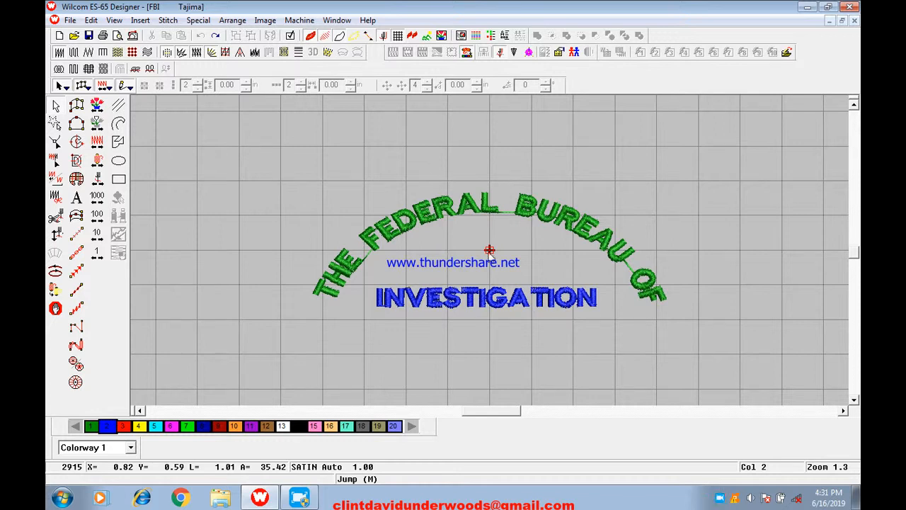
Select the second T of INVESTIGATION and nudge it slightly left toward the A.
left_click_drag(524, 268, 552, 324)
key("Left")
key("Left")
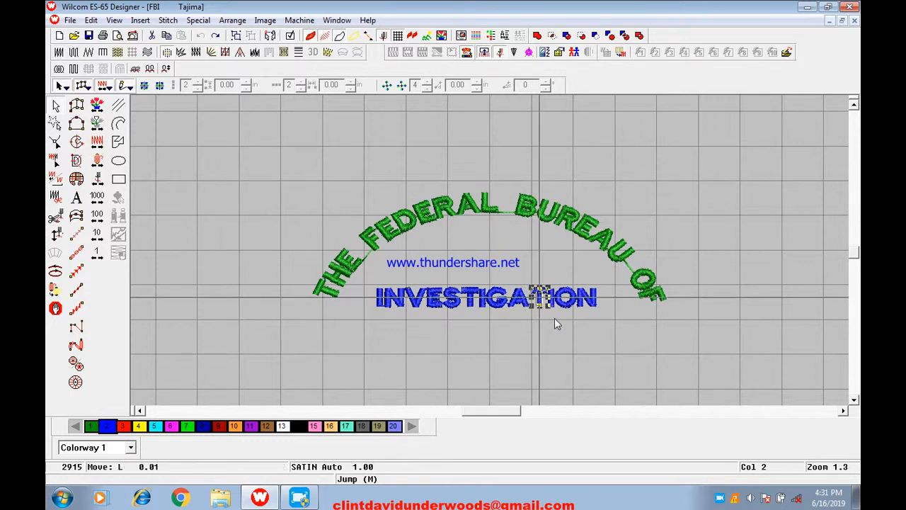
key("Left")
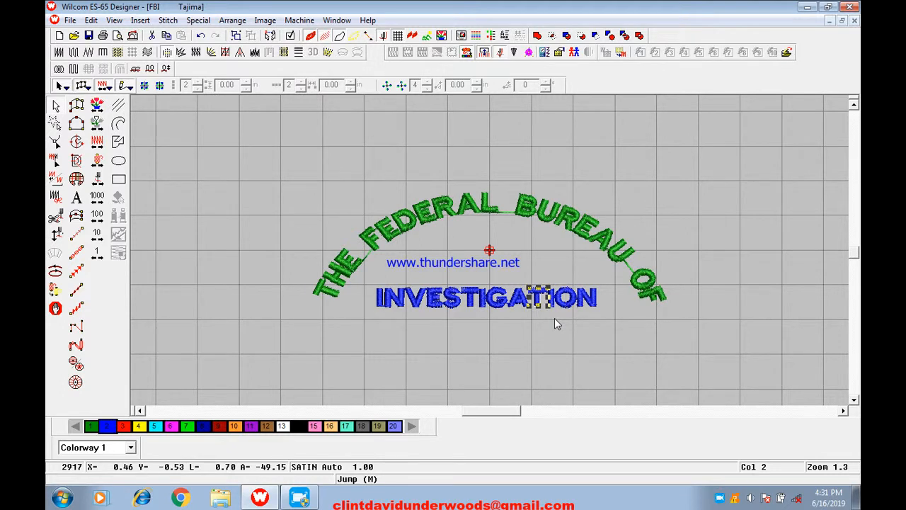